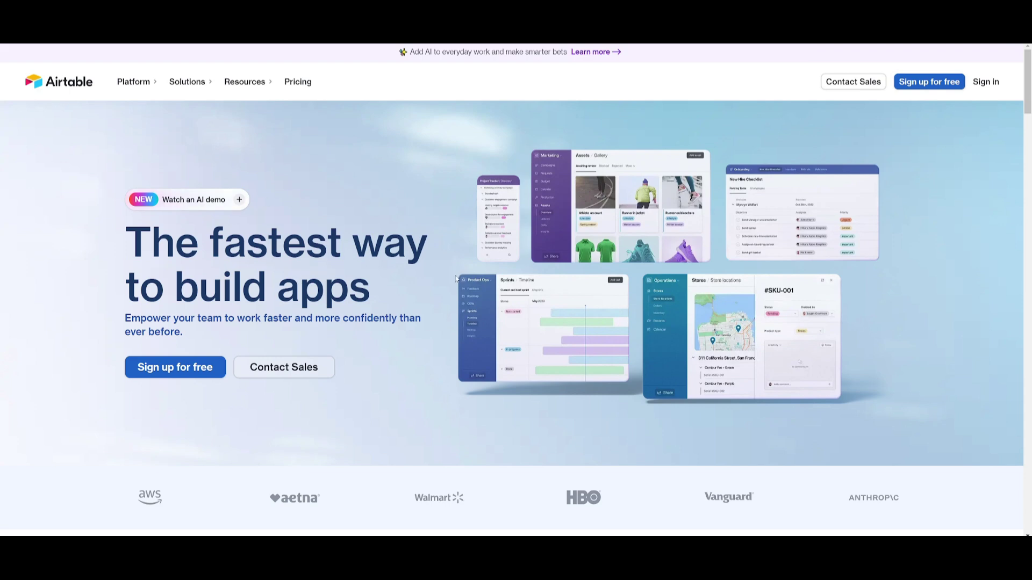
Step: Scroll down the vectorshift.ai homepage to the Build Pipeline demo
scroll(482, 245, "down", 3)
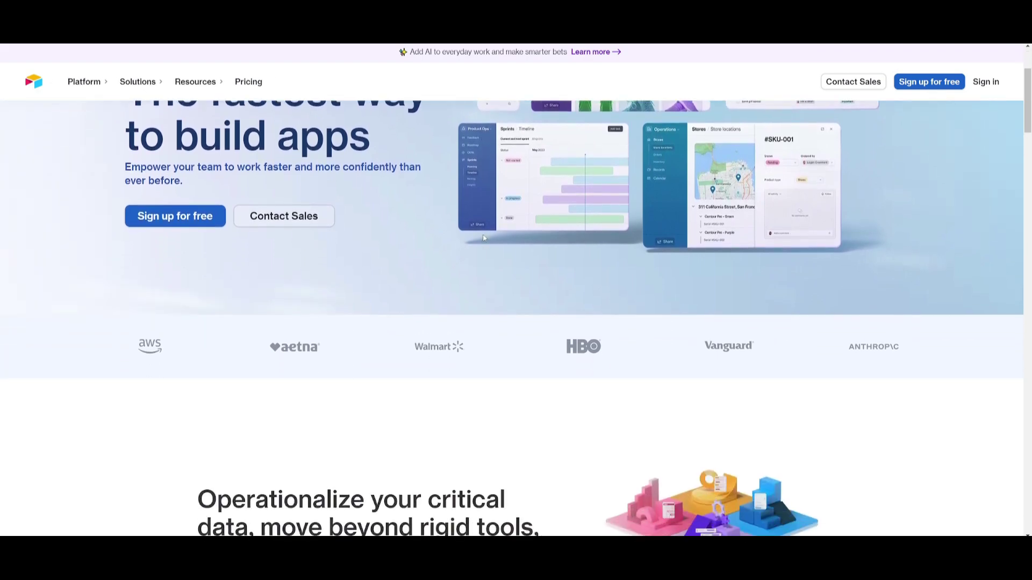
scroll(482, 239, "down", 4)
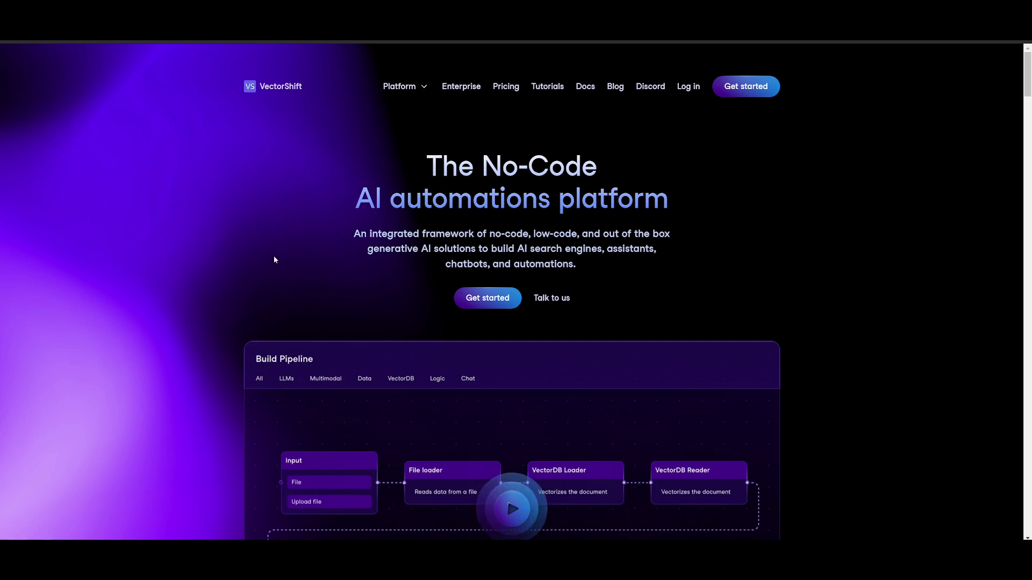
Step: Scroll through the VectorShift homepage and begin signing up with Get started
scroll(269, 259, "down", 5)
scroll(268, 268, "down", 10)
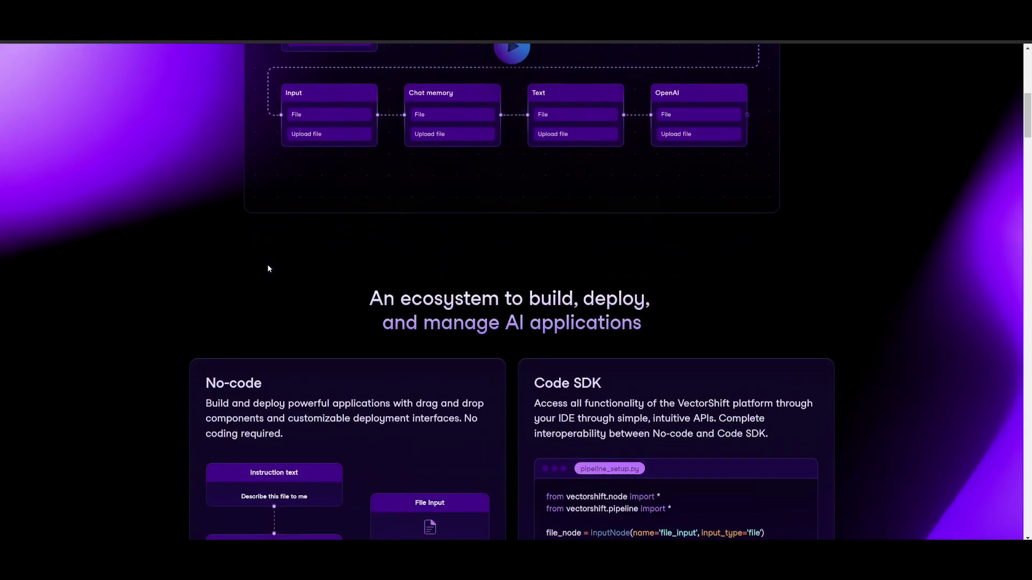
scroll(265, 276, "down", 14)
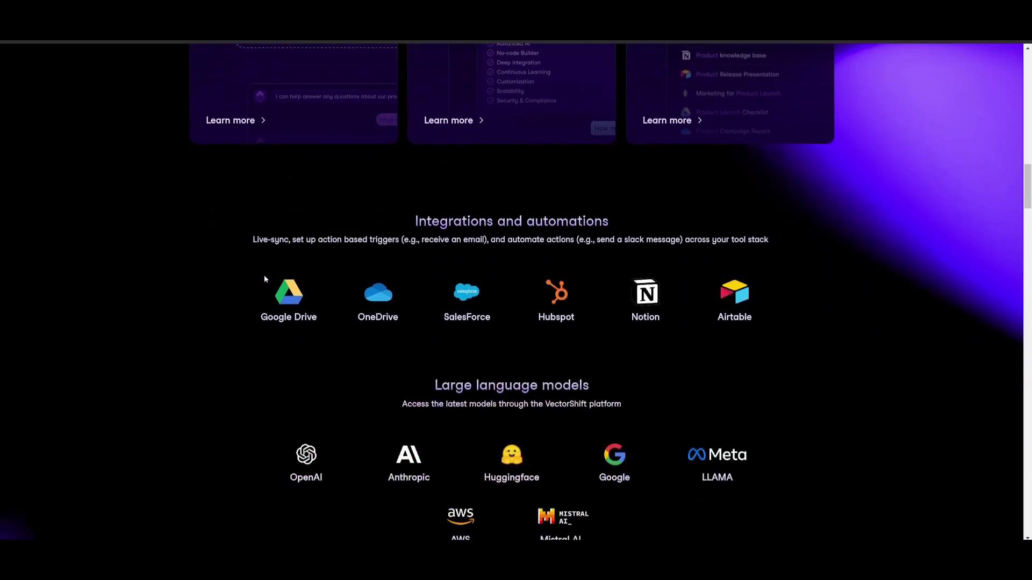
scroll(266, 278, "down", 9)
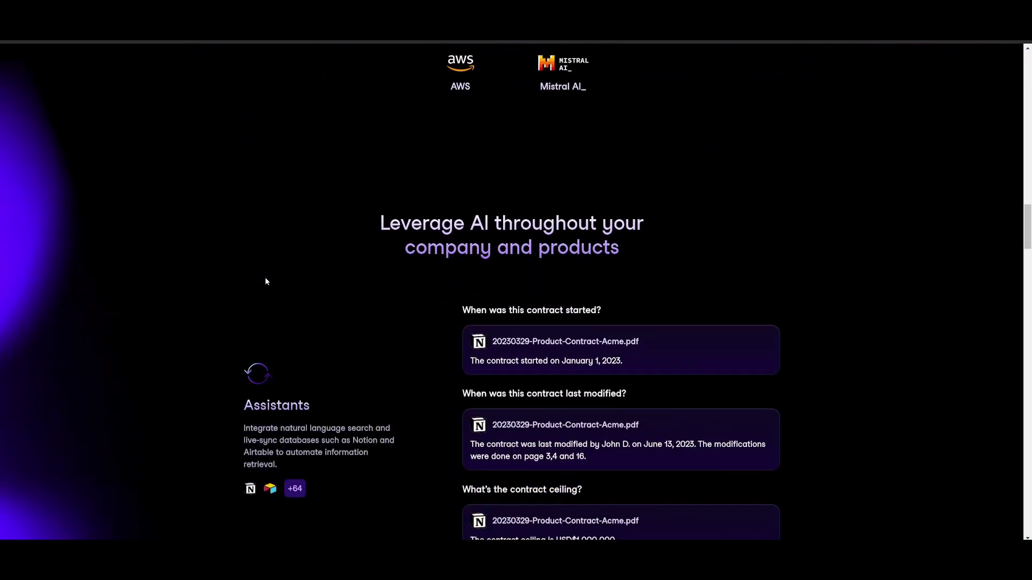
scroll(272, 279, "down", 4)
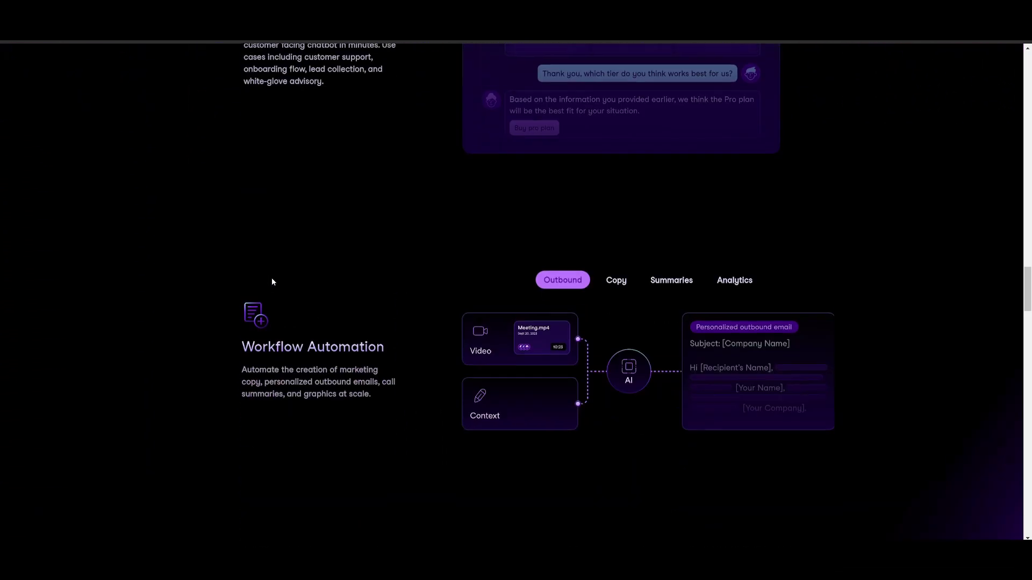
right_click(279, 273)
scroll(195, 267, "up", 5)
scroll(195, 267, "up", 20)
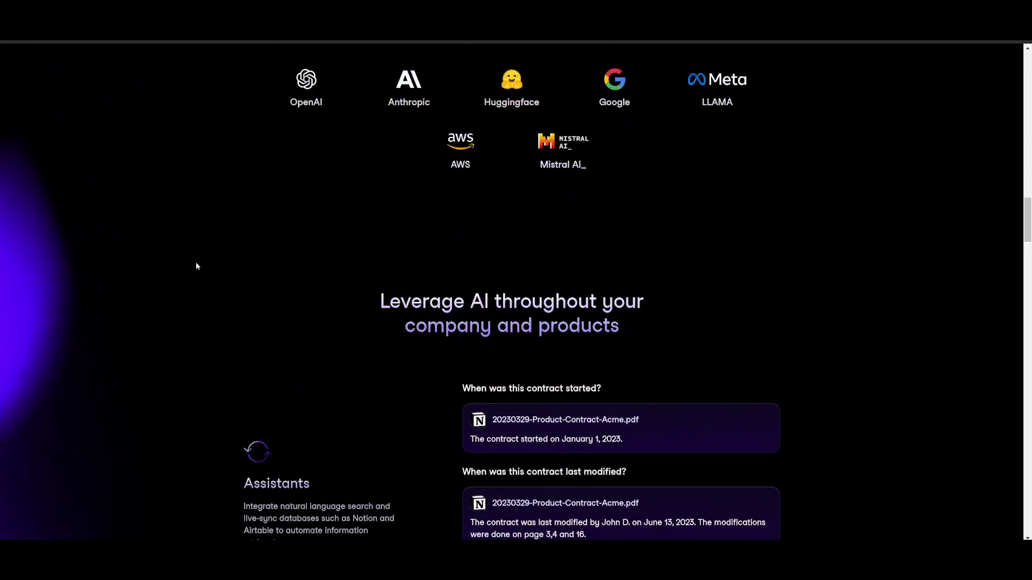
scroll(199, 266, "up", 6)
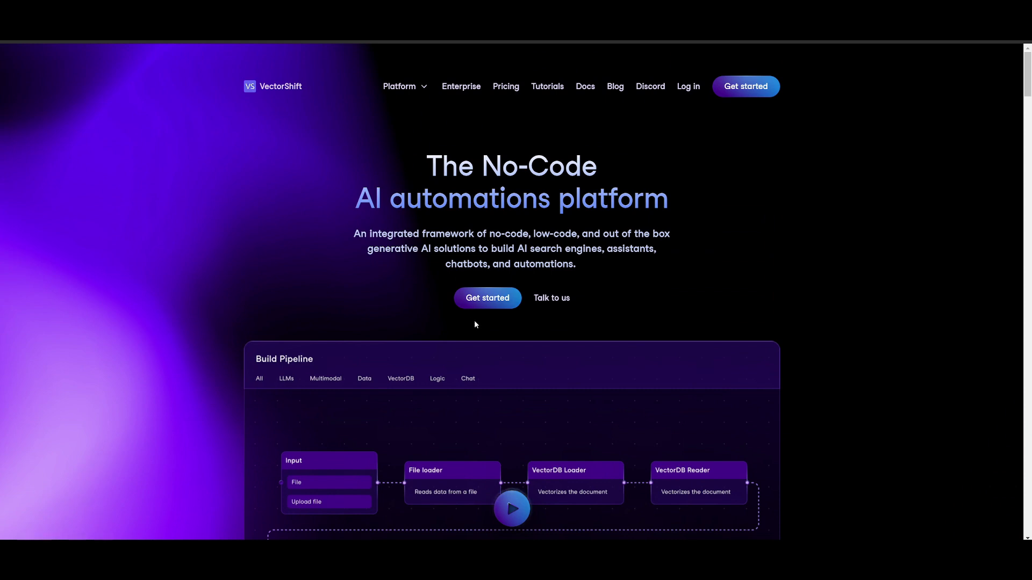
left_click(499, 305)
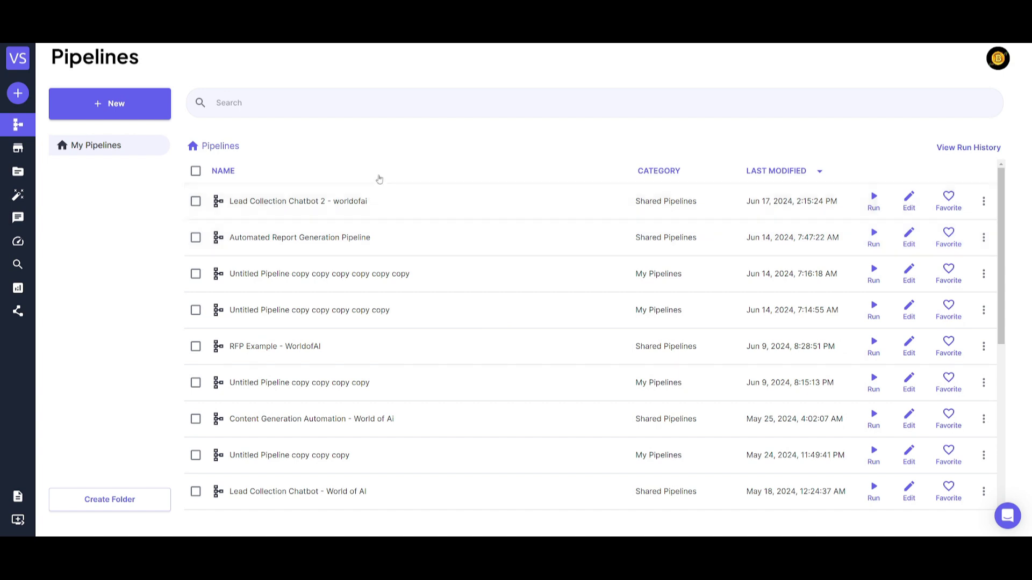
left_click(23, 153)
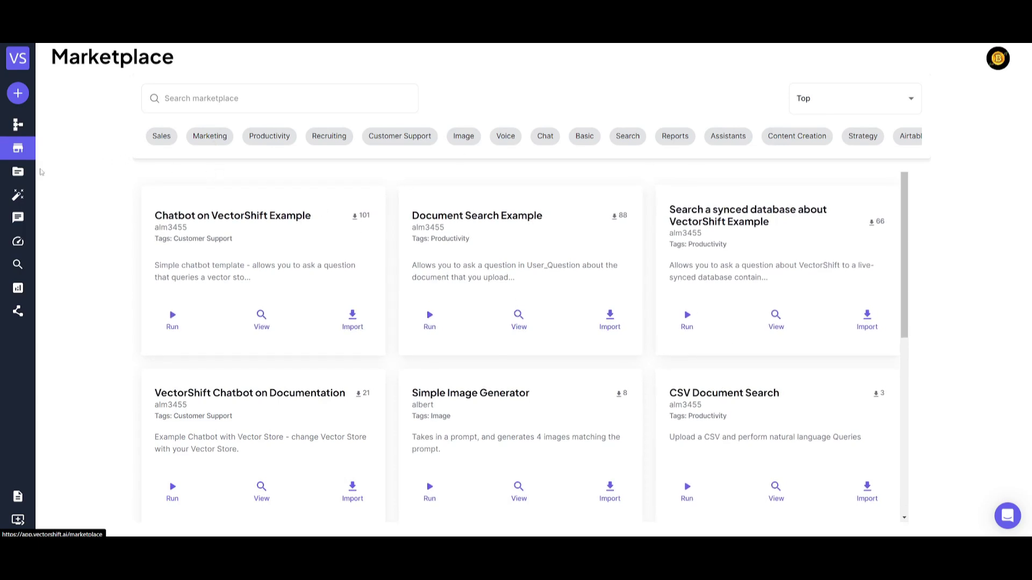
mouse_move(27, 184)
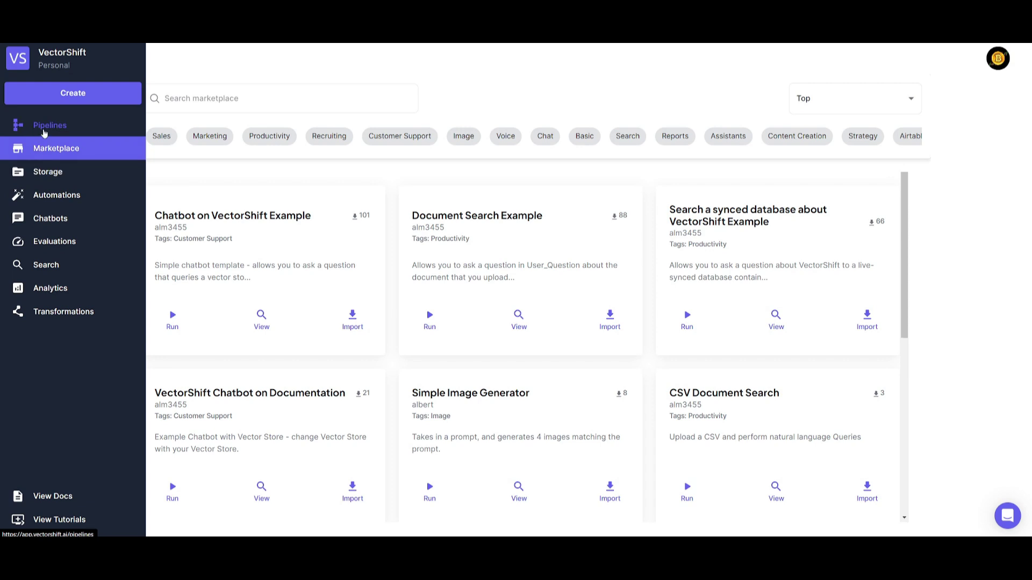
left_click(45, 129)
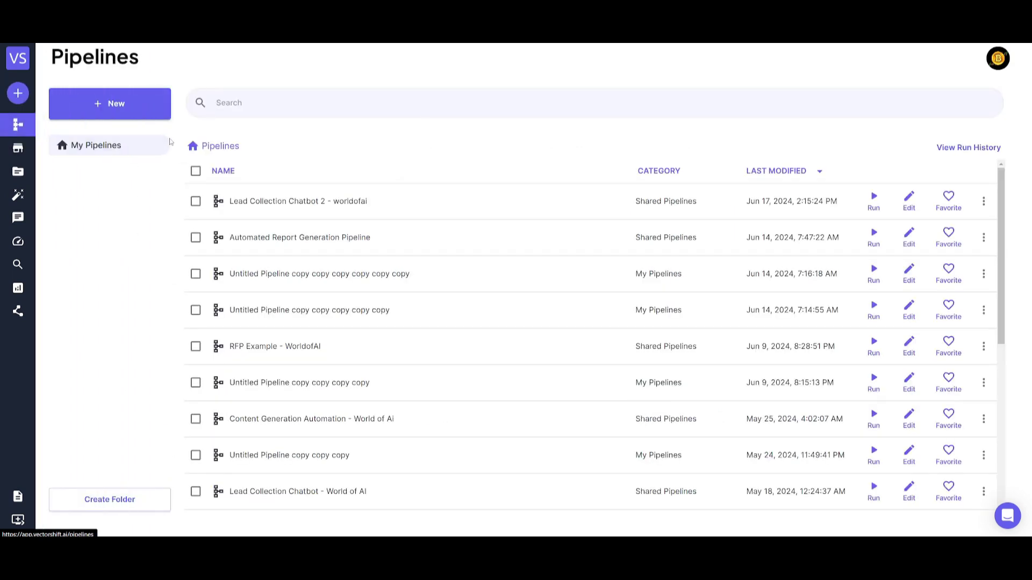
mouse_move(22, 130)
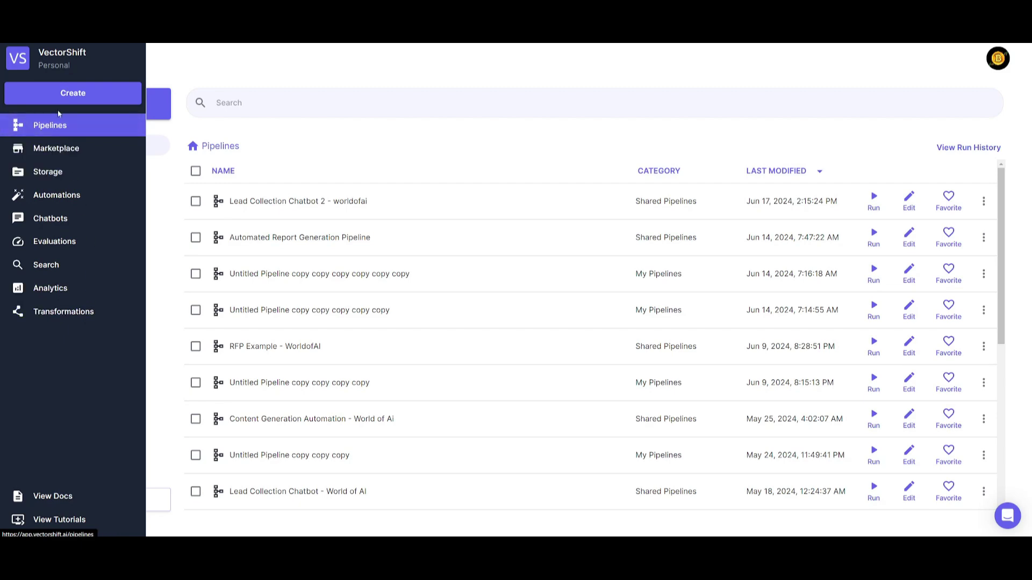
Step: Start a new pipeline and scroll through the template gallery
left_click(108, 109)
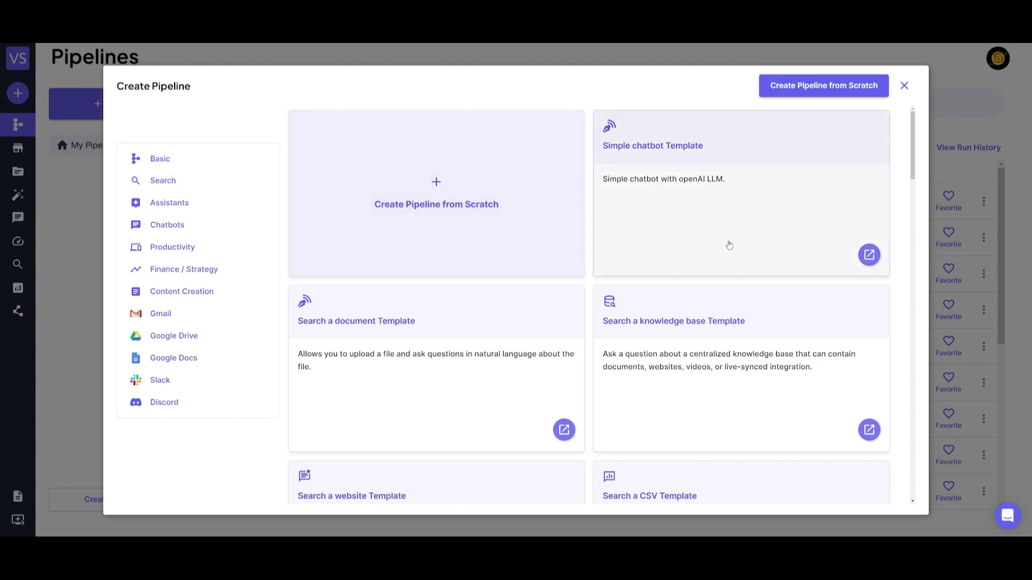
scroll(729, 245, "down", 10)
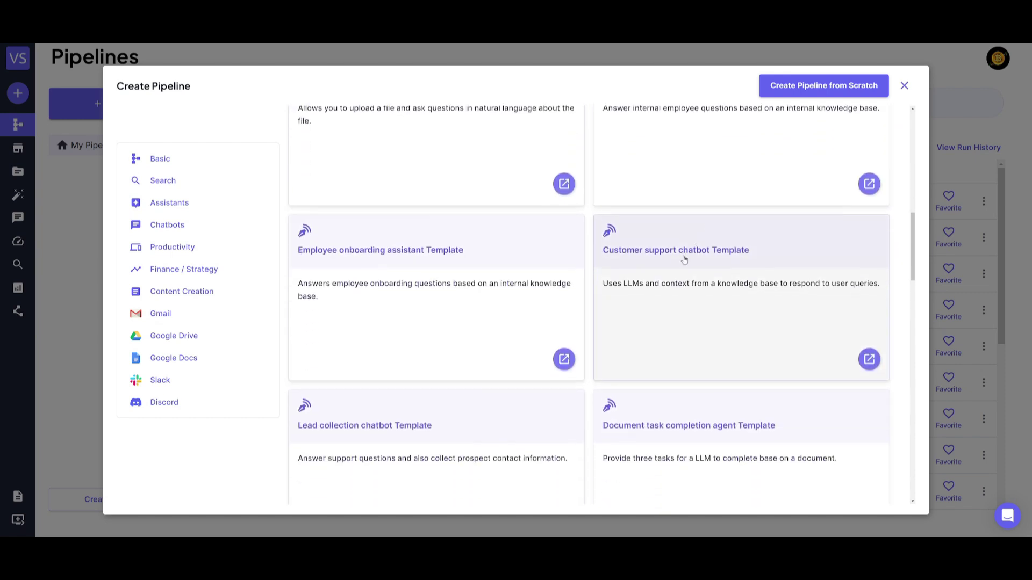
scroll(578, 272, "down", 5)
Step: Filter templates by Gmail, Finance / Strategy, Productivity and Basic, then choose a blank pipeline
left_click(203, 316)
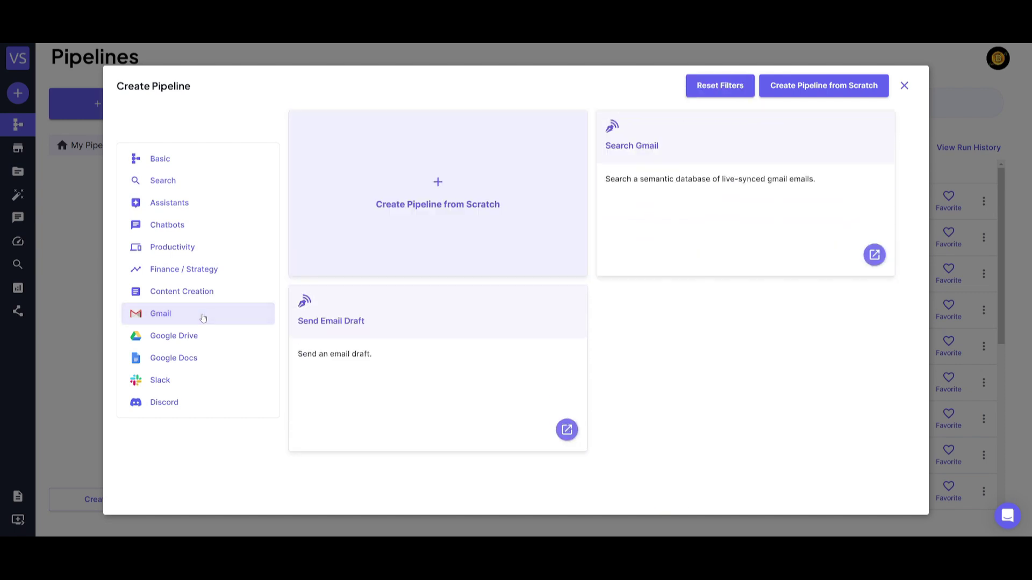
left_click(185, 269)
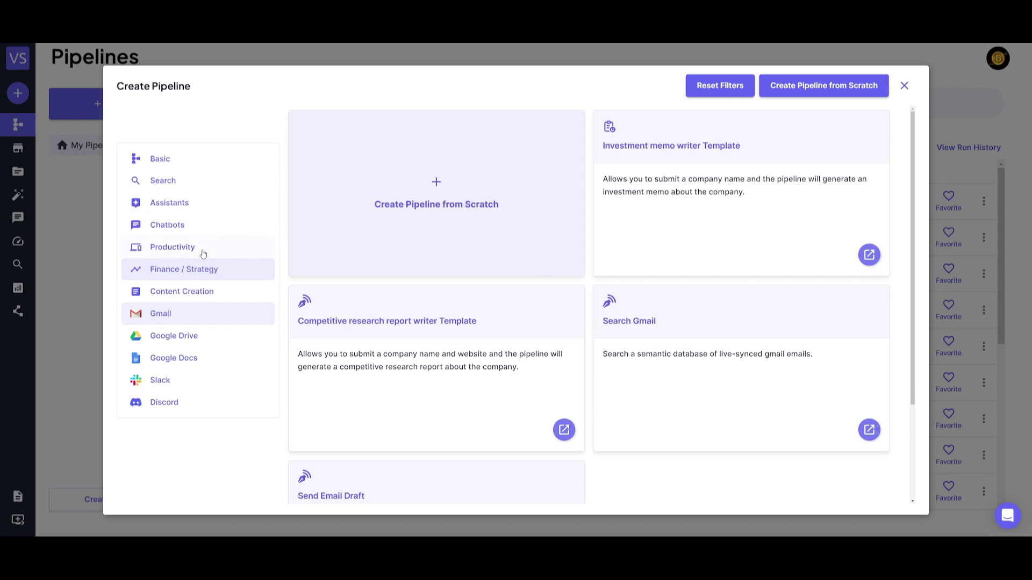
left_click(183, 247)
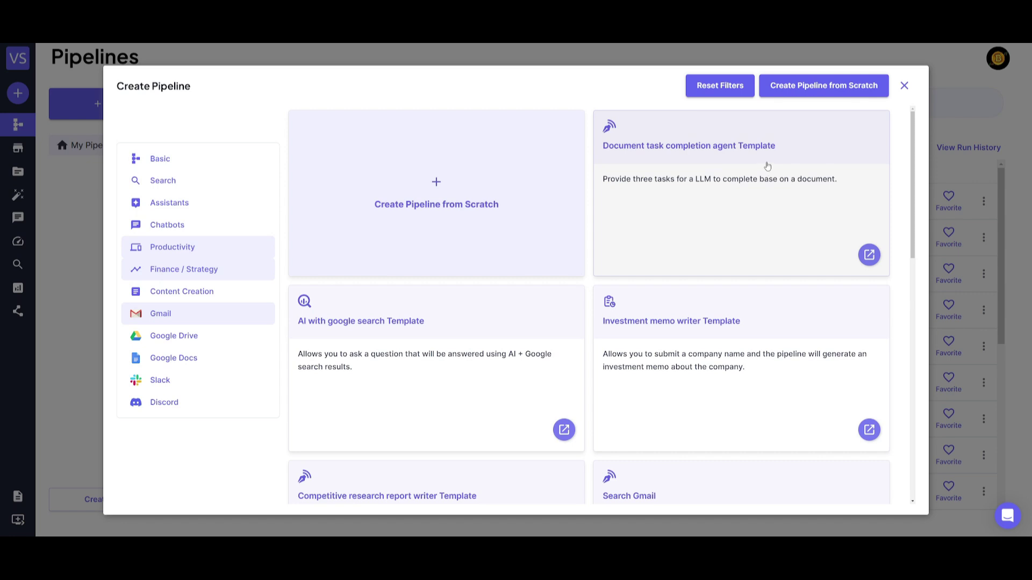
left_click(162, 160)
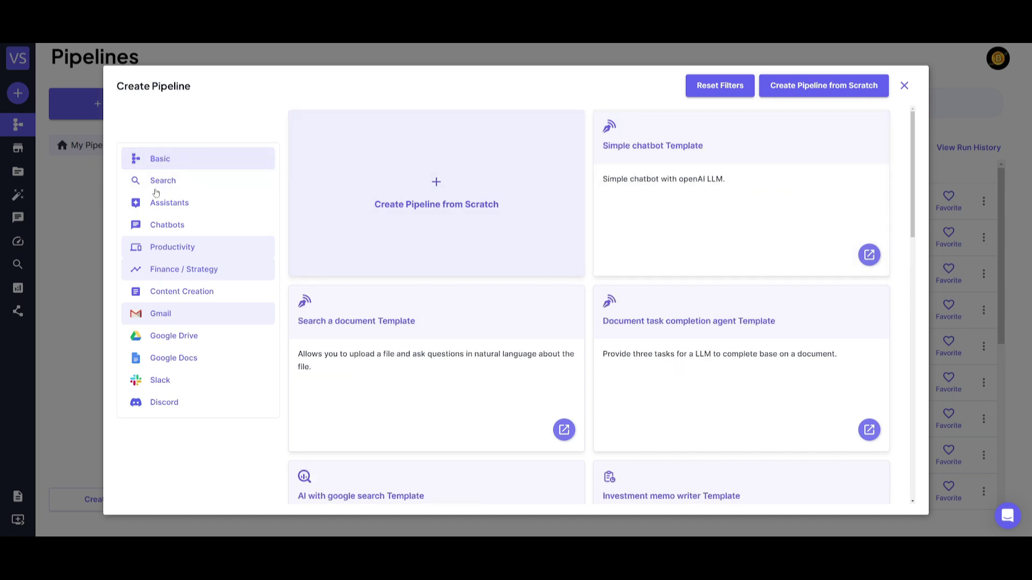
left_click(387, 190)
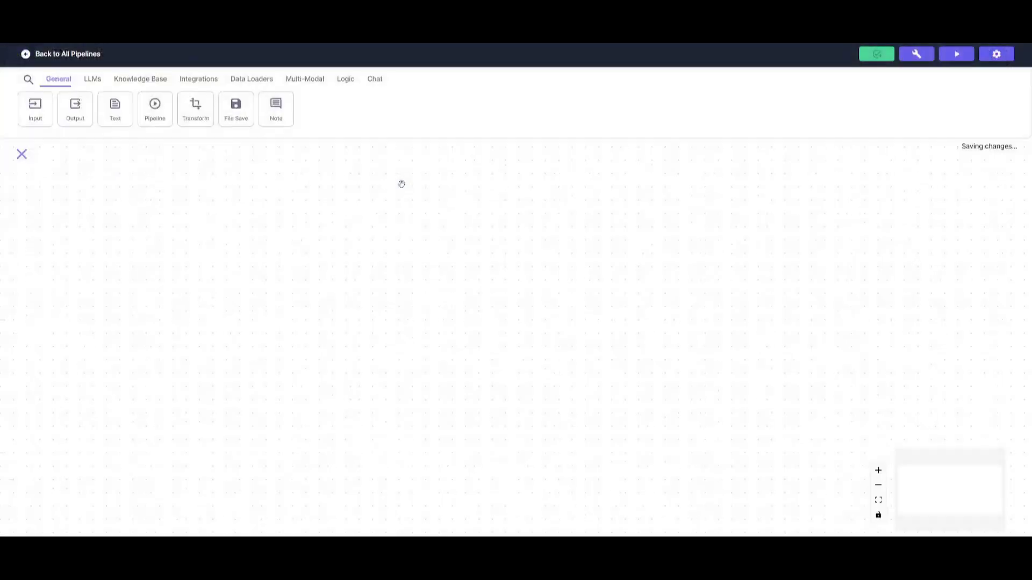
Step: Browse the Knowledge Base and Integrations node tabs on the empty pipeline canvas
right_click(605, 228)
left_click(226, 250)
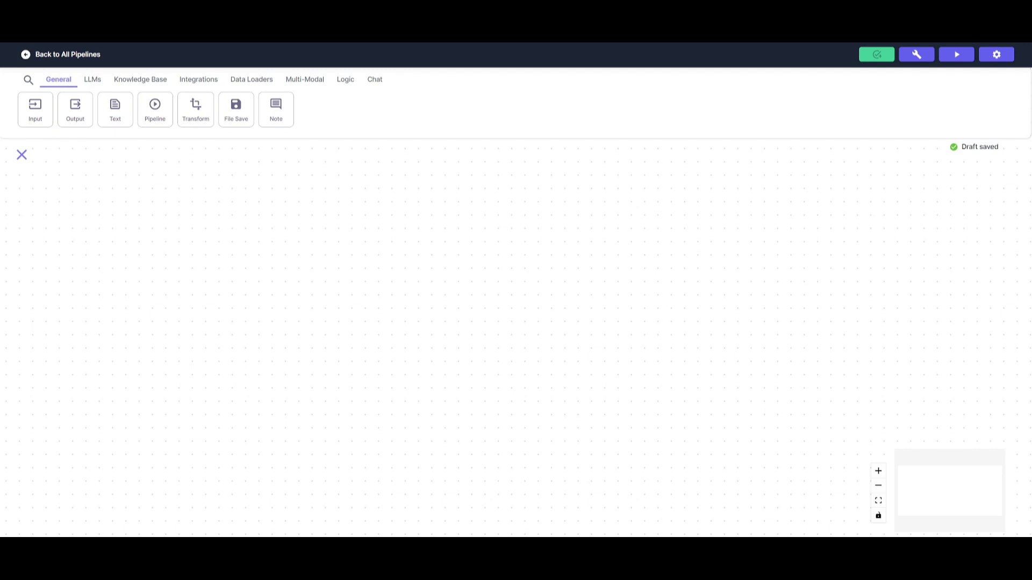
left_click(139, 80)
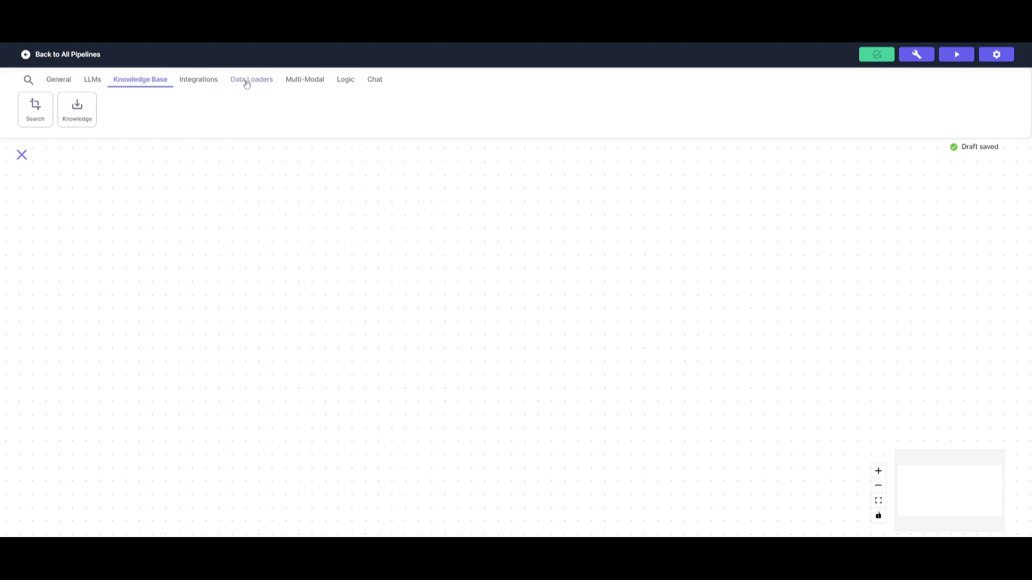
left_click(190, 80)
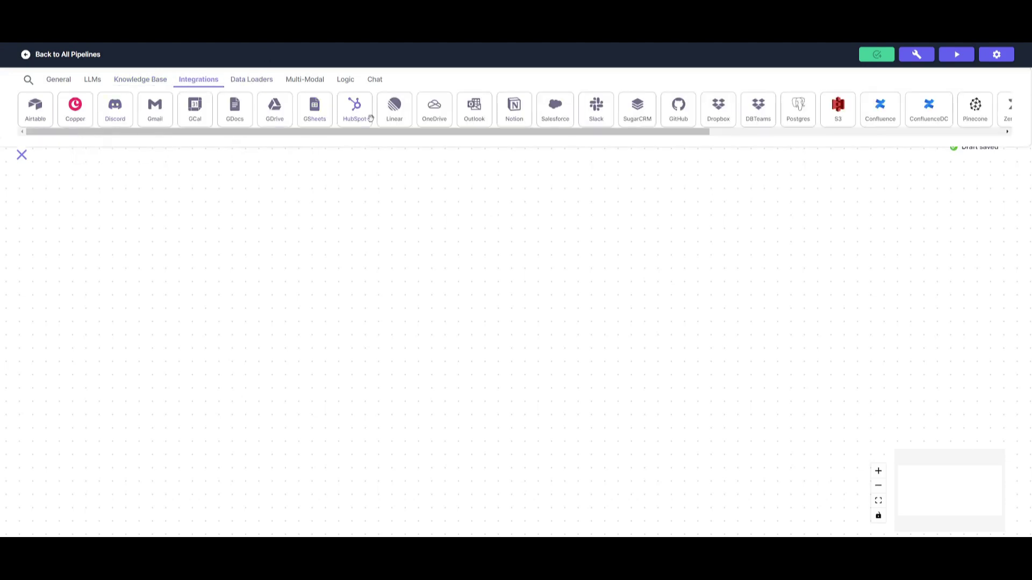
left_click_drag(511, 134, 748, 113)
scroll(748, 113, "left", 10)
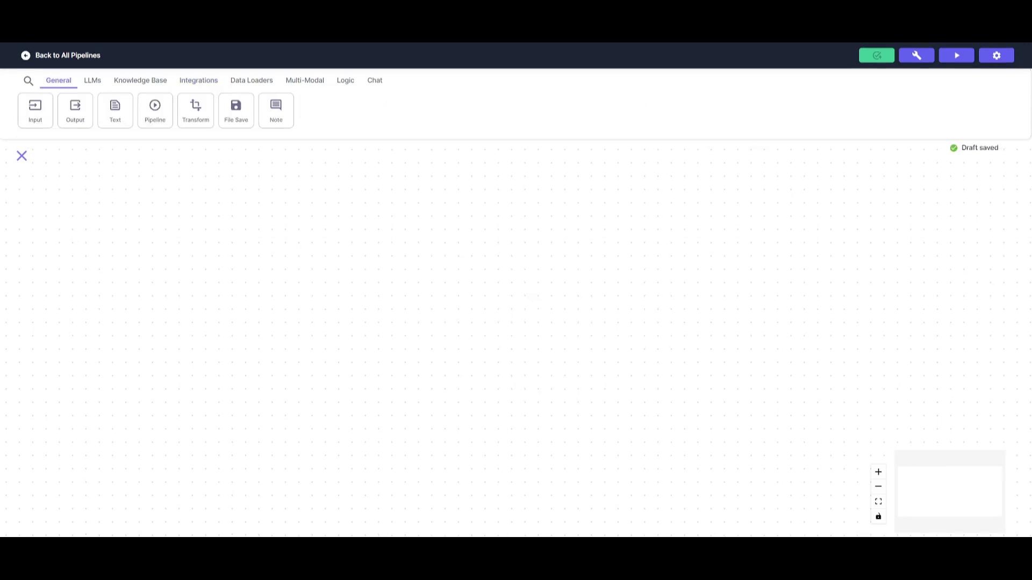
Step: Add an Input node on the left and an Output node on the right
left_click_drag(48, 108, 57, 313)
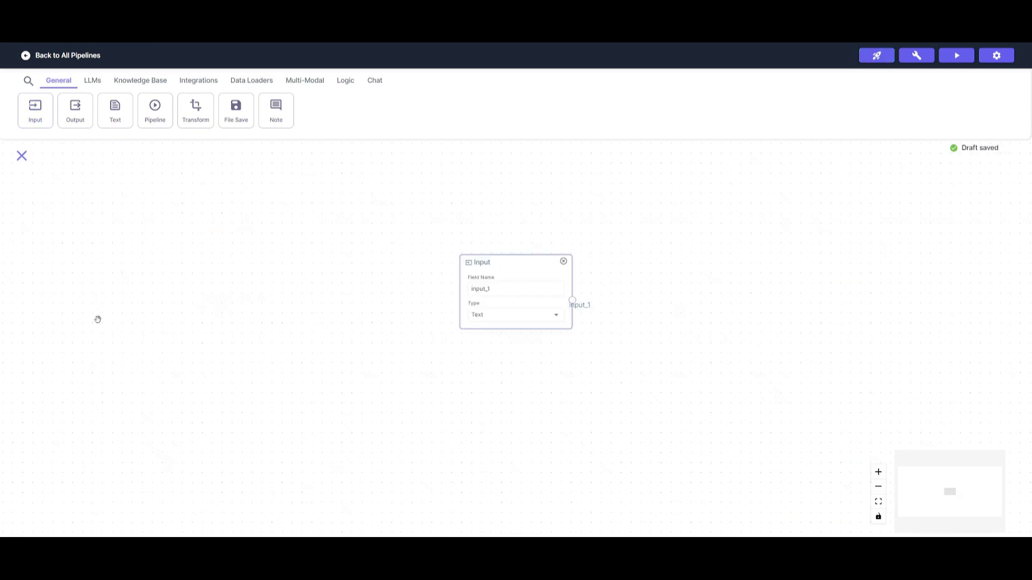
left_click_drag(457, 254, 78, 271)
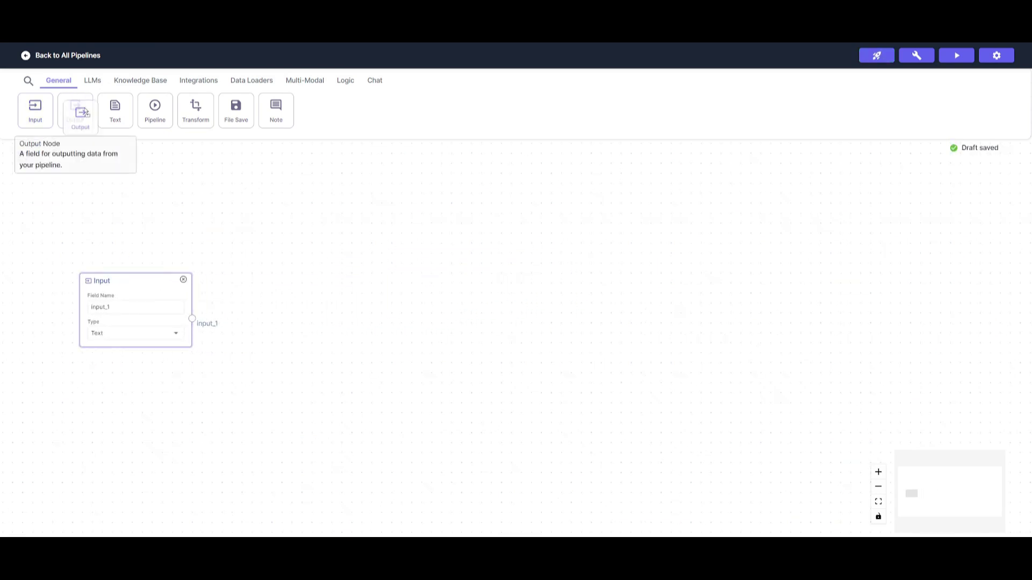
left_click_drag(75, 110, 666, 298)
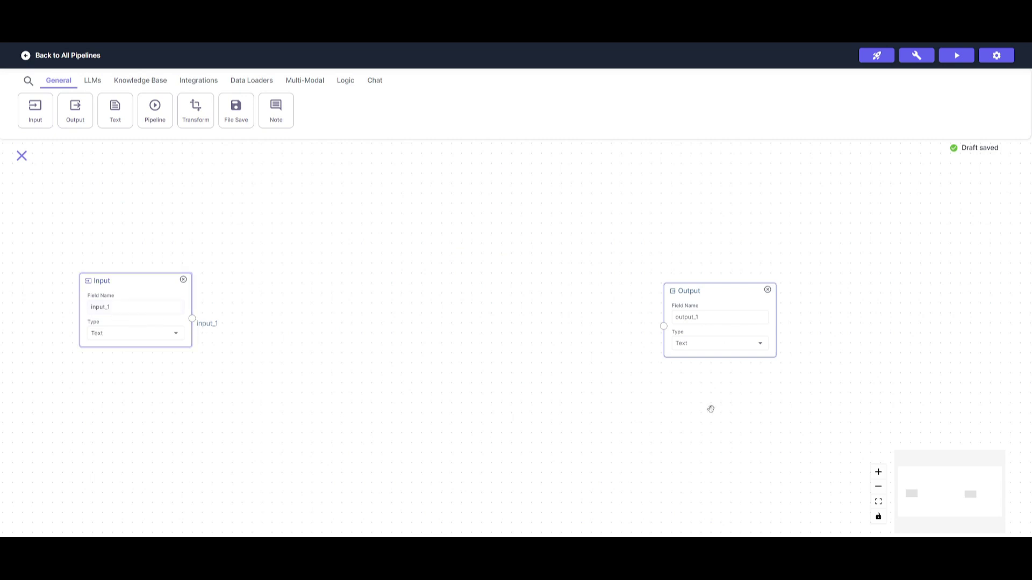
left_click_drag(730, 306, 799, 295)
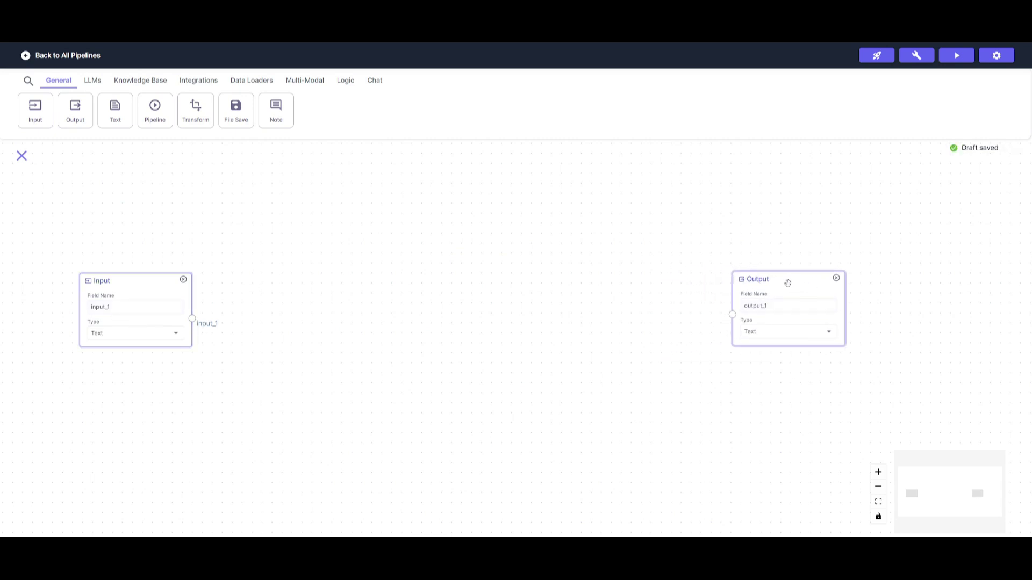
left_click(551, 189)
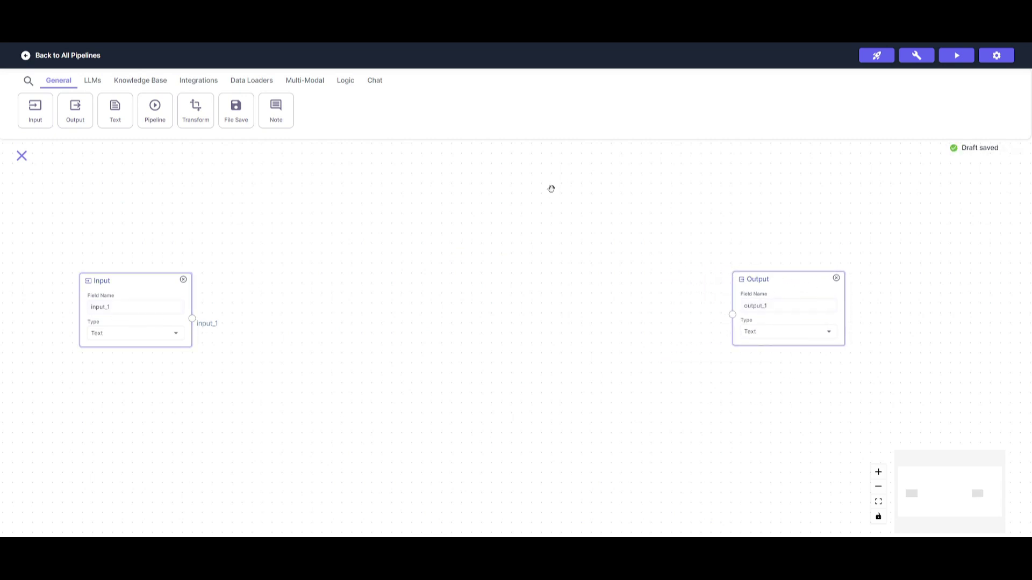
Step: Add an Airtable node, spread Output and Airtable apart, and drag in a Knowledge Base node
left_click(202, 84)
left_click_drag(214, 135, 828, 435)
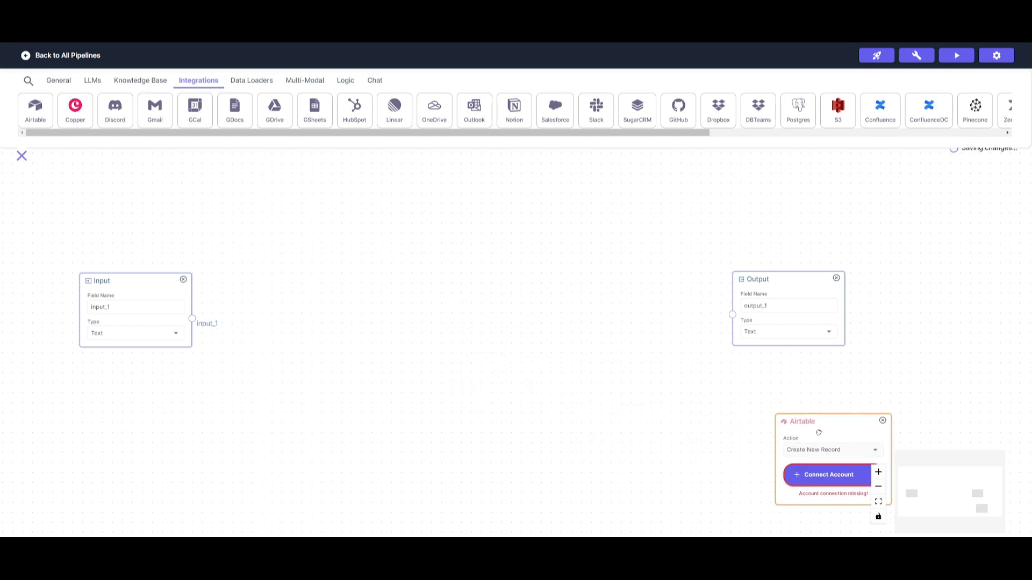
scroll(613, 363, "right", 5)
scroll(613, 364, "down", 3)
left_click_drag(666, 178, 720, 140)
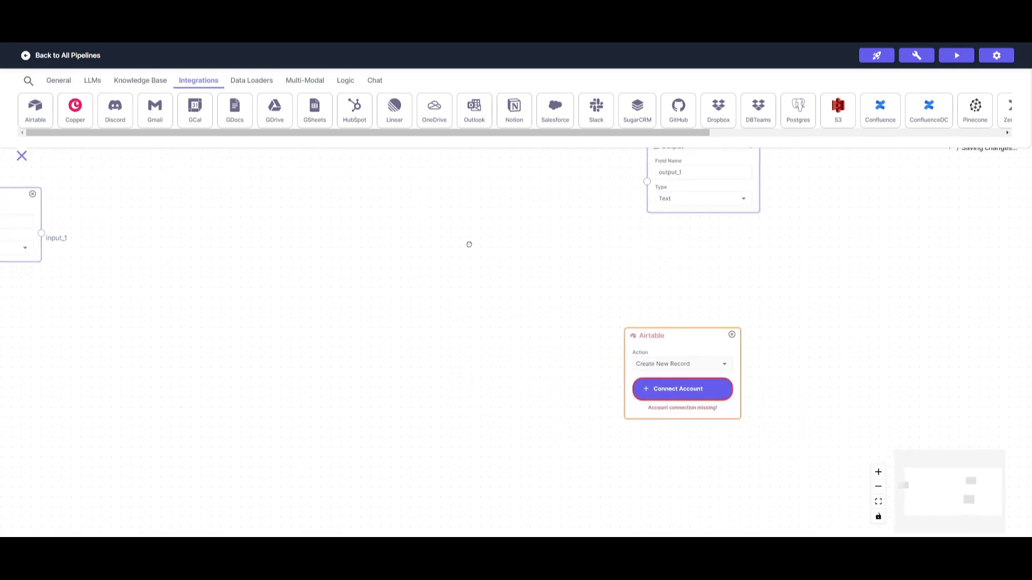
left_click_drag(470, 244, 566, 334)
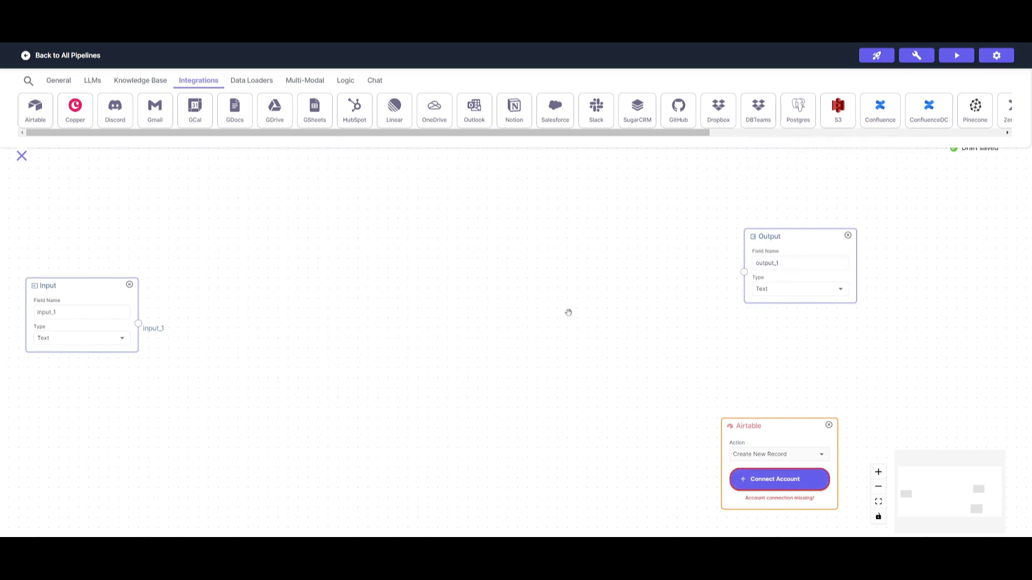
left_click_drag(569, 312, 424, 200)
left_click_drag(632, 313, 692, 322)
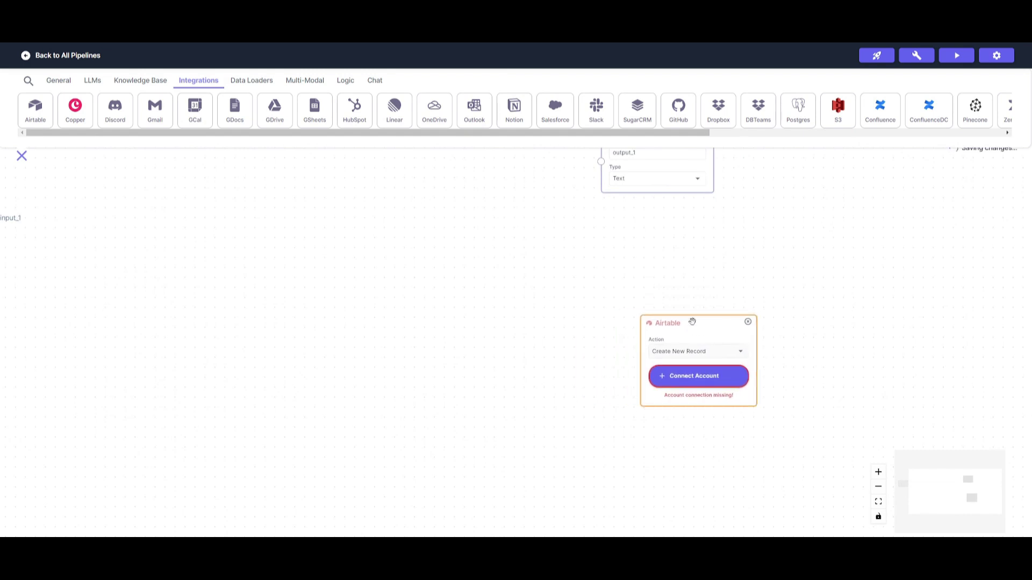
left_click(140, 80)
left_click_drag(77, 107, 360, 236)
Step: Place the Knowledge Base Reader between Input and Output, and add a Data Collector below it
left_click_drag(398, 289, 364, 274)
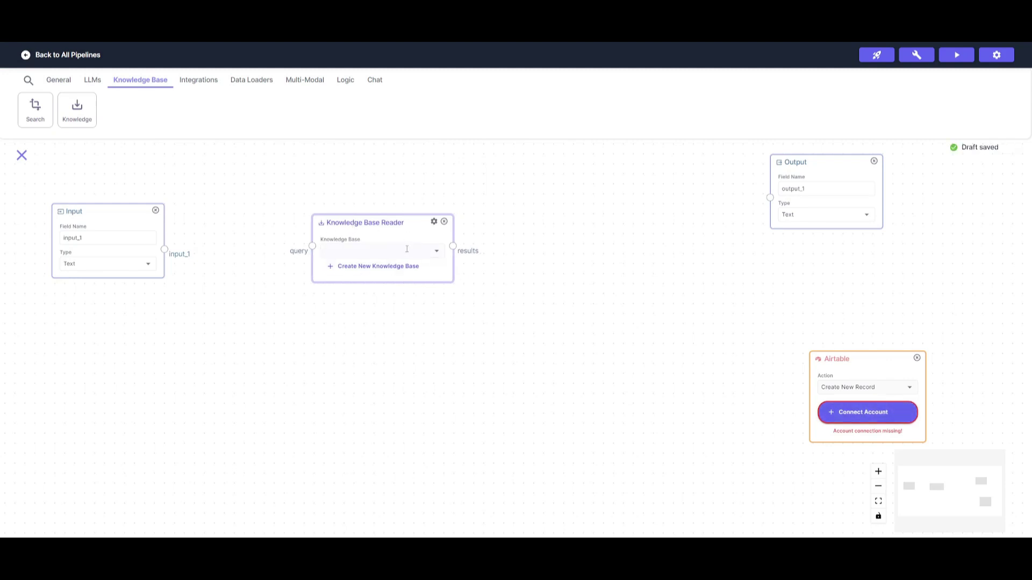
left_click_drag(383, 225, 392, 219)
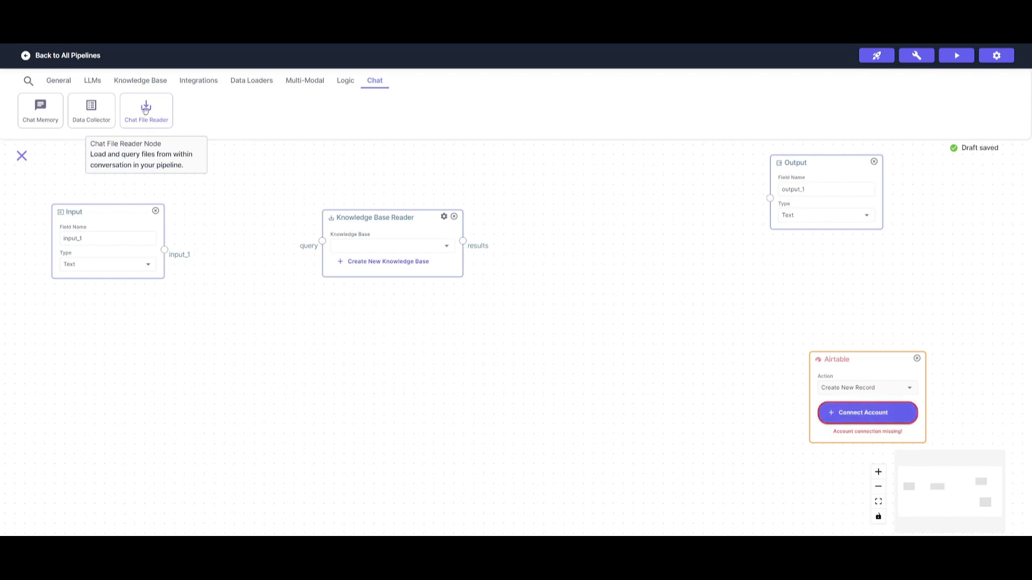
left_click_drag(92, 110, 153, 387)
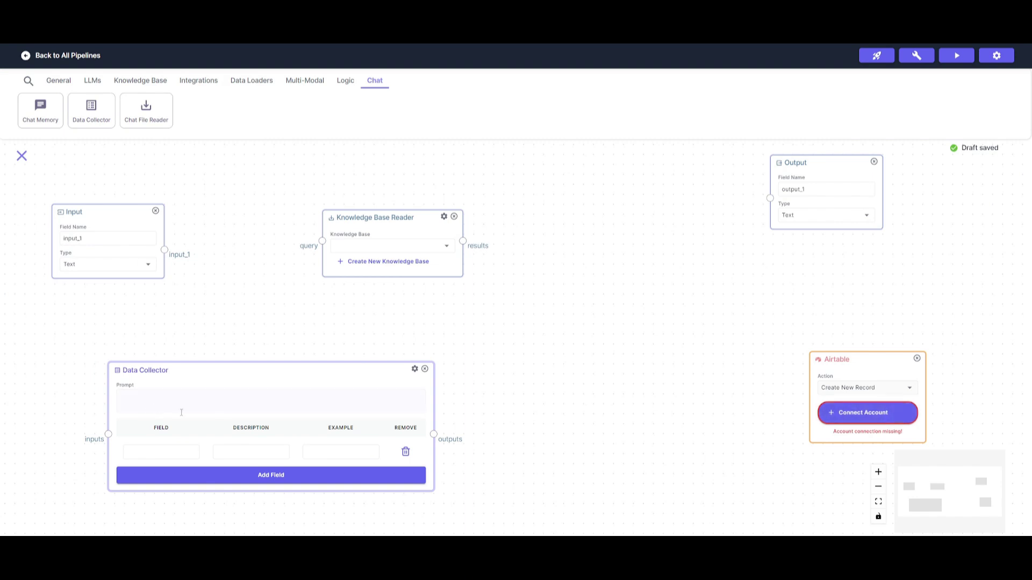
left_click(92, 80)
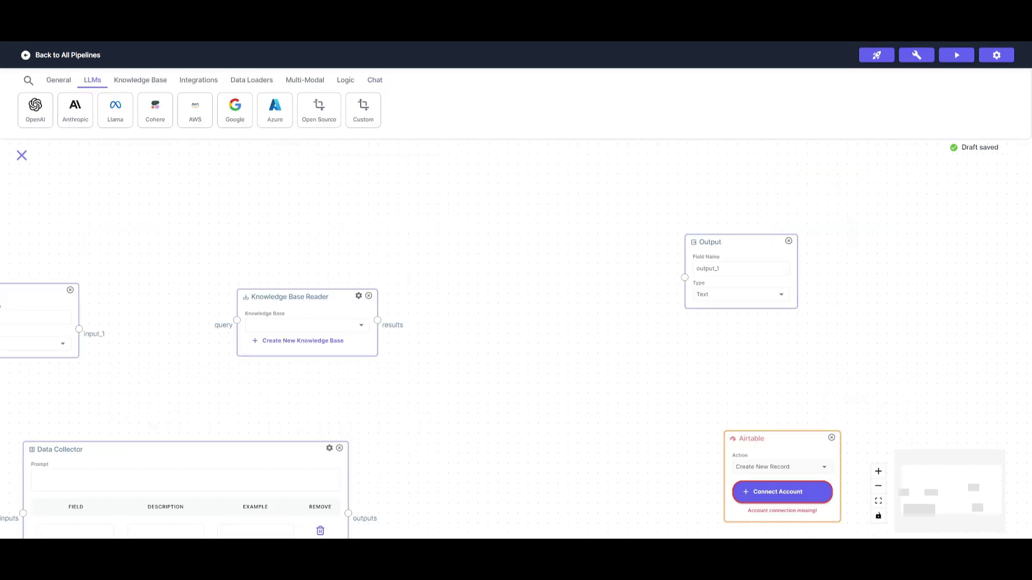
Step: Add a gpt-4o OpenAI LLM node wired to the reader and Name/Email collector, then start a new knowledge base
left_click_drag(36, 110, 479, 189)
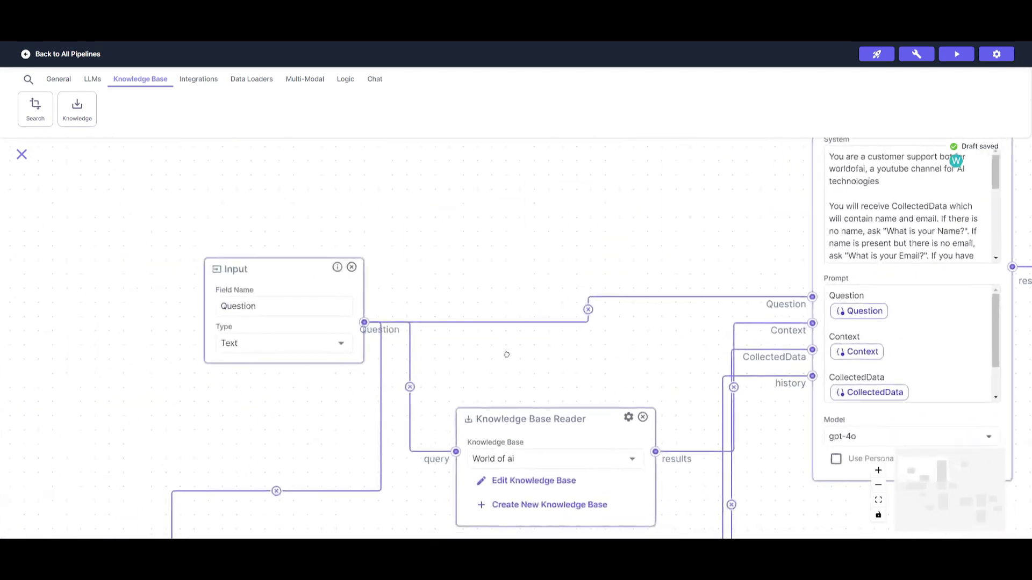
left_click_drag(507, 355, 564, 126)
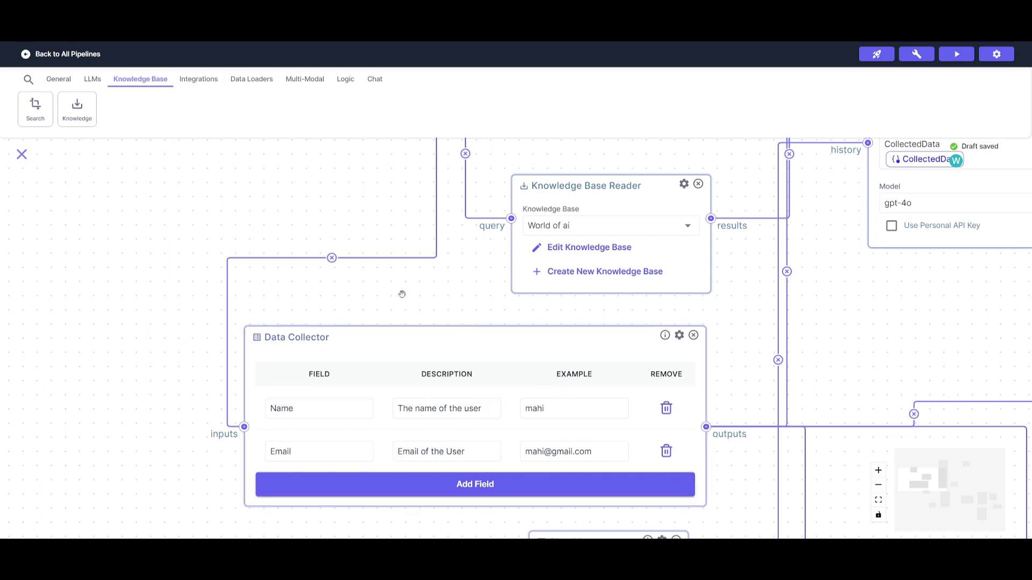
left_click_drag(403, 293, 401, 369)
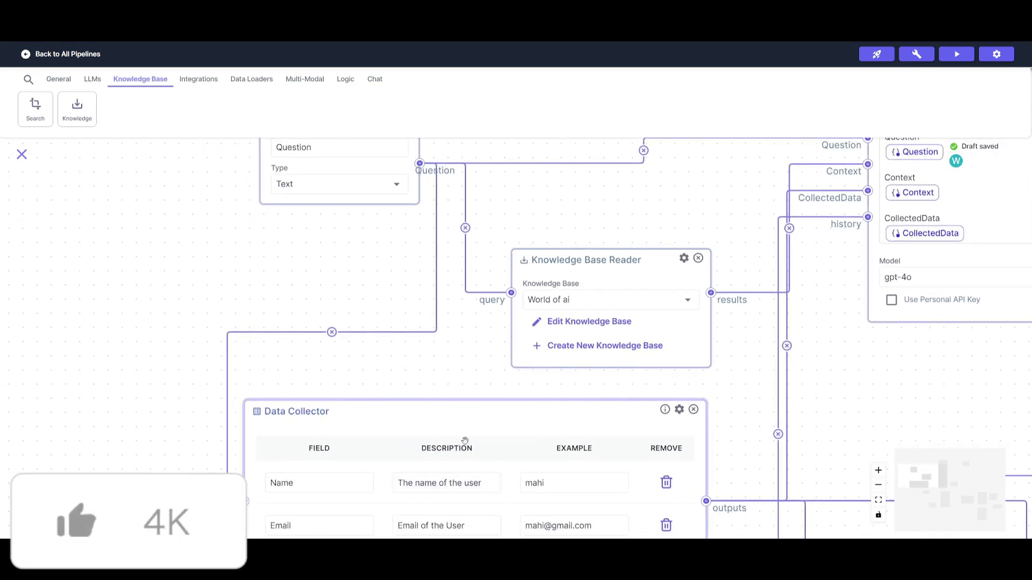
scroll(521, 351, "up", 2)
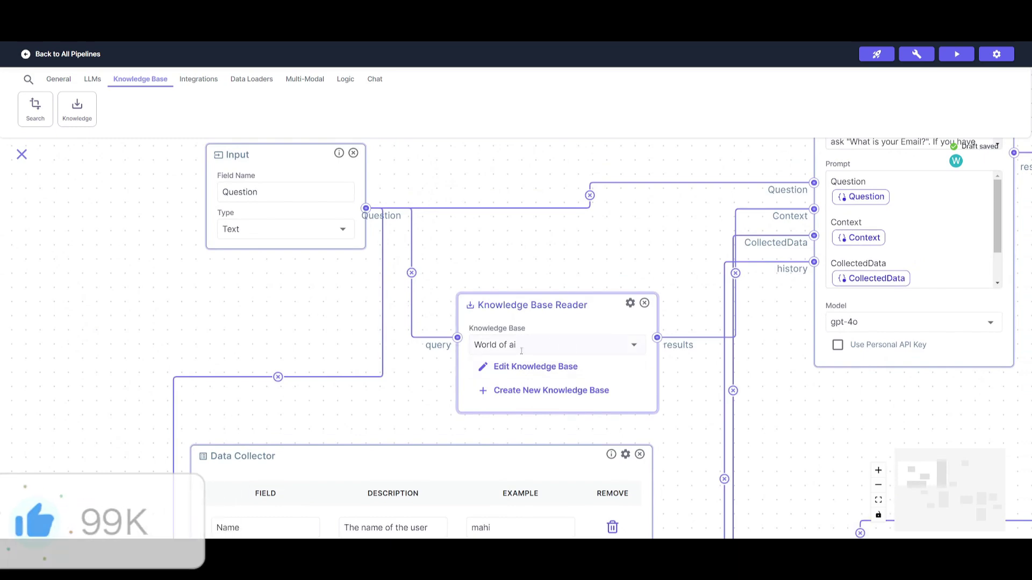
left_click(536, 397)
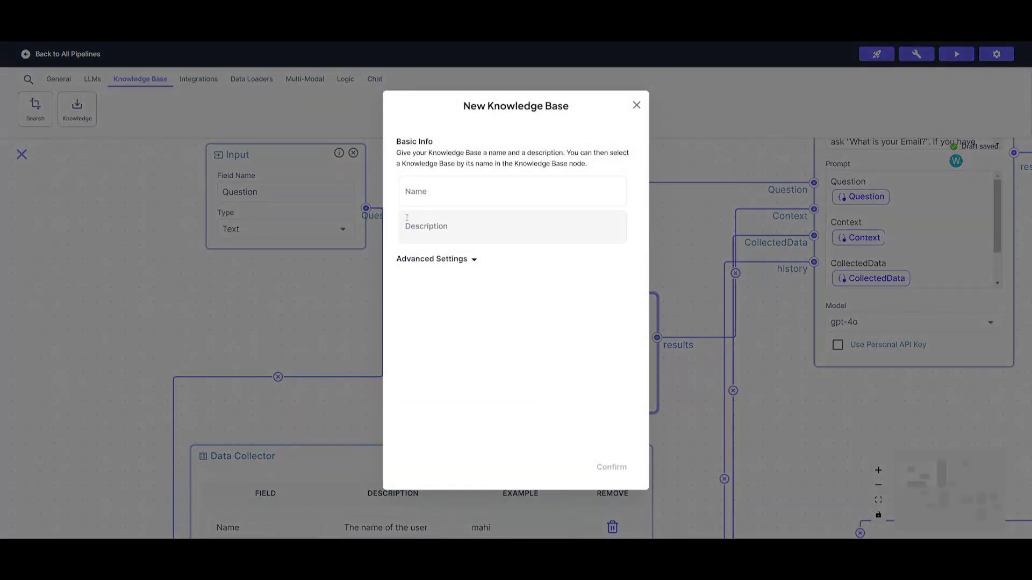
Step: View the chunk size and overlap settings, cancel the new knowledge base, and open World of ai
left_click(428, 261)
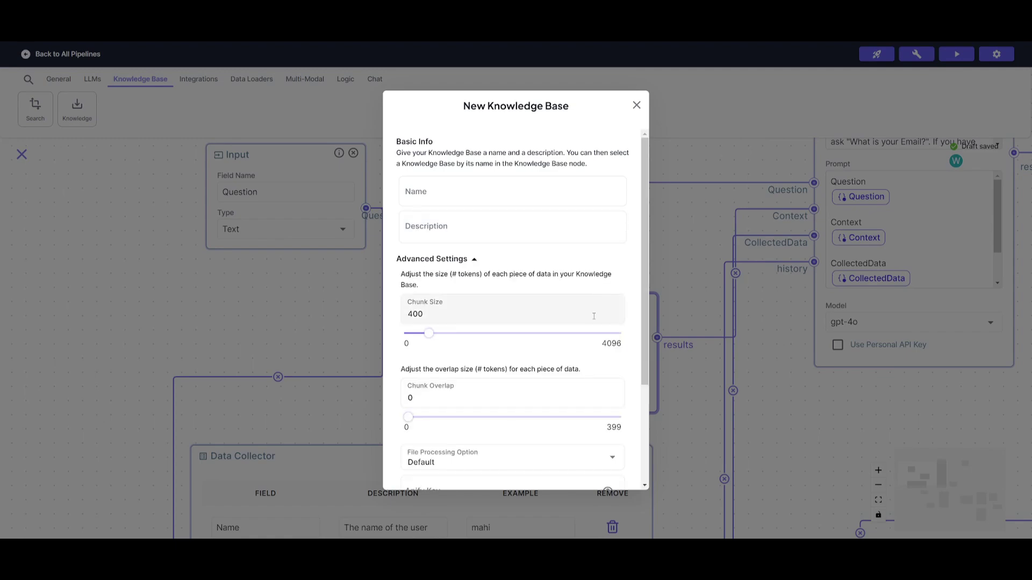
left_click(637, 105)
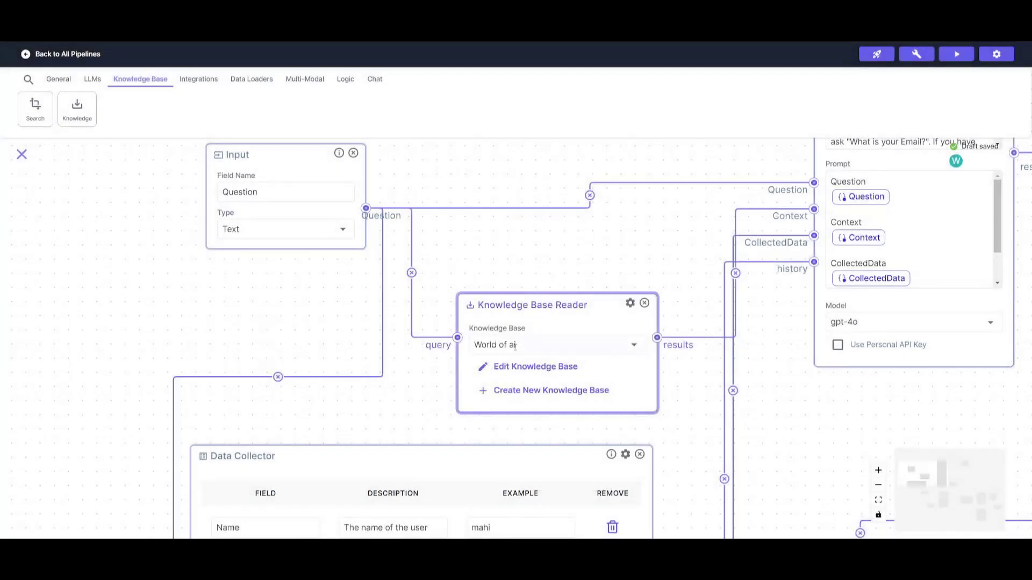
left_click(529, 368)
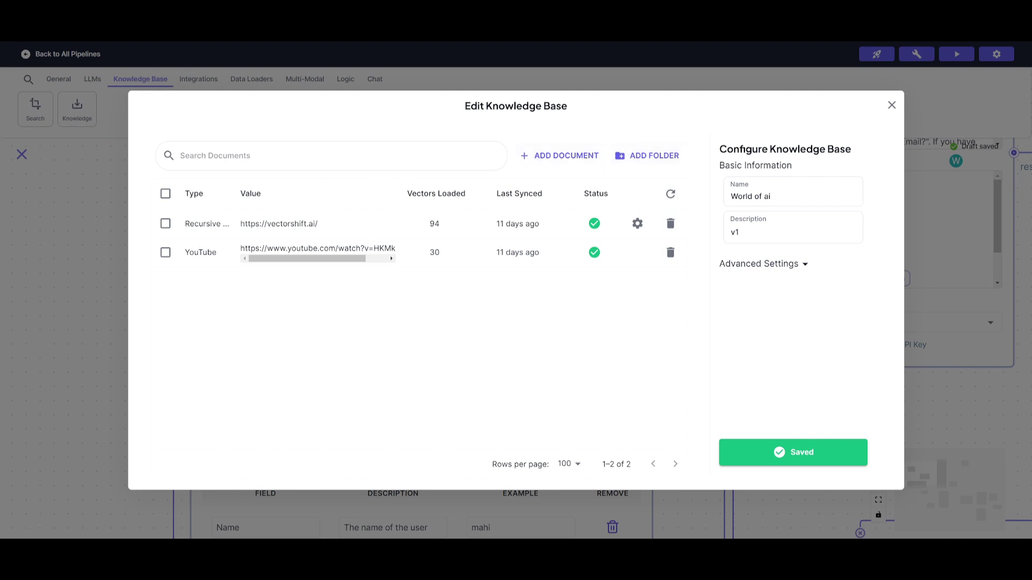
Step: Try adding a document with the Integration loader type, browse the integrations, then close everything unchanged
left_click(550, 156)
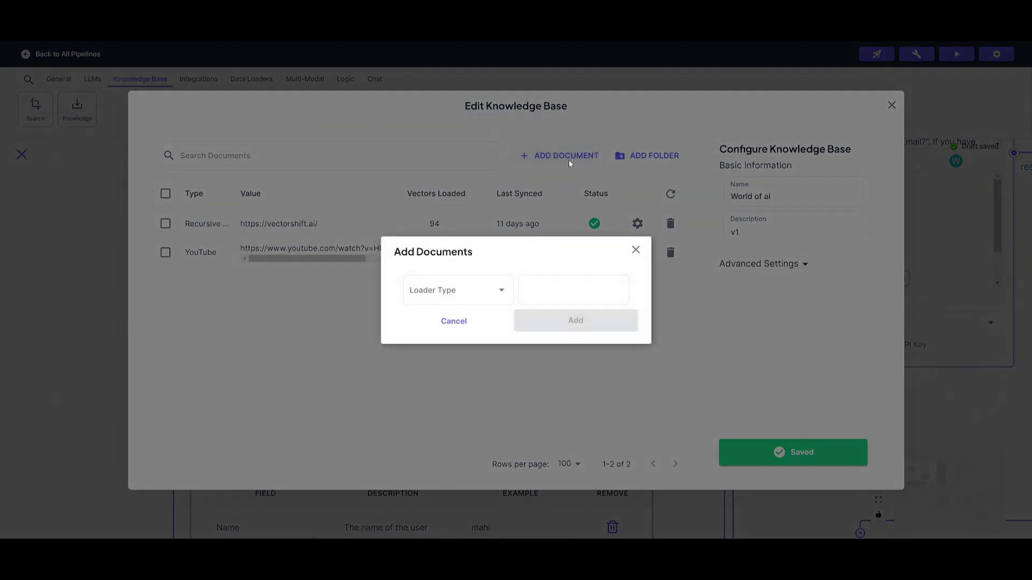
left_click(436, 290)
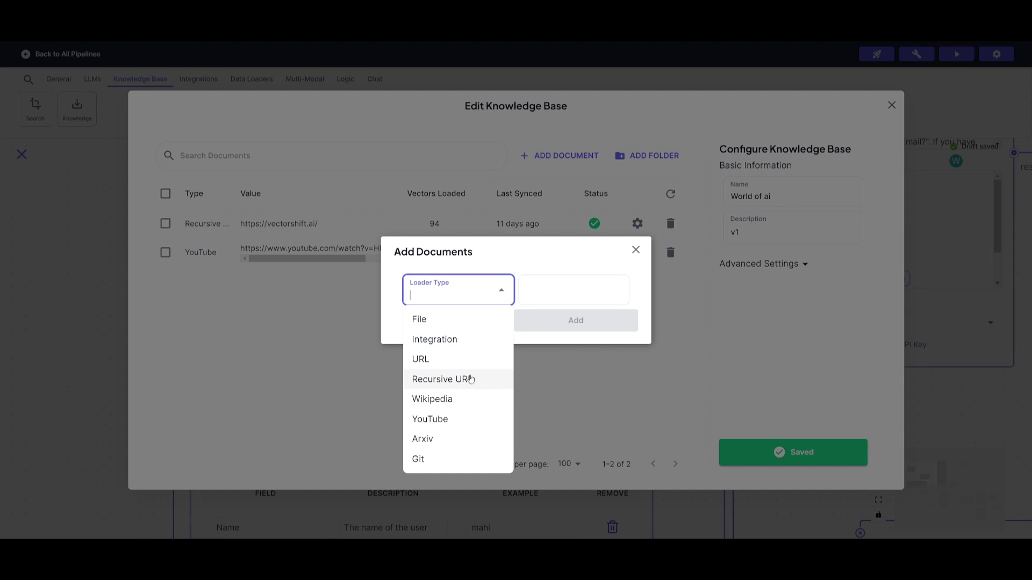
left_click(456, 340)
left_click(570, 269)
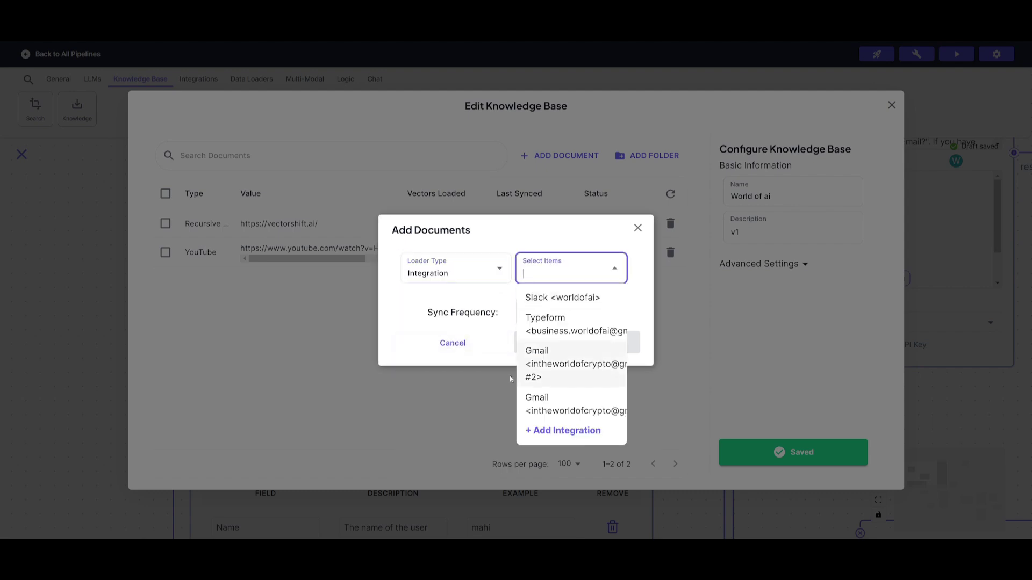
left_click(559, 433)
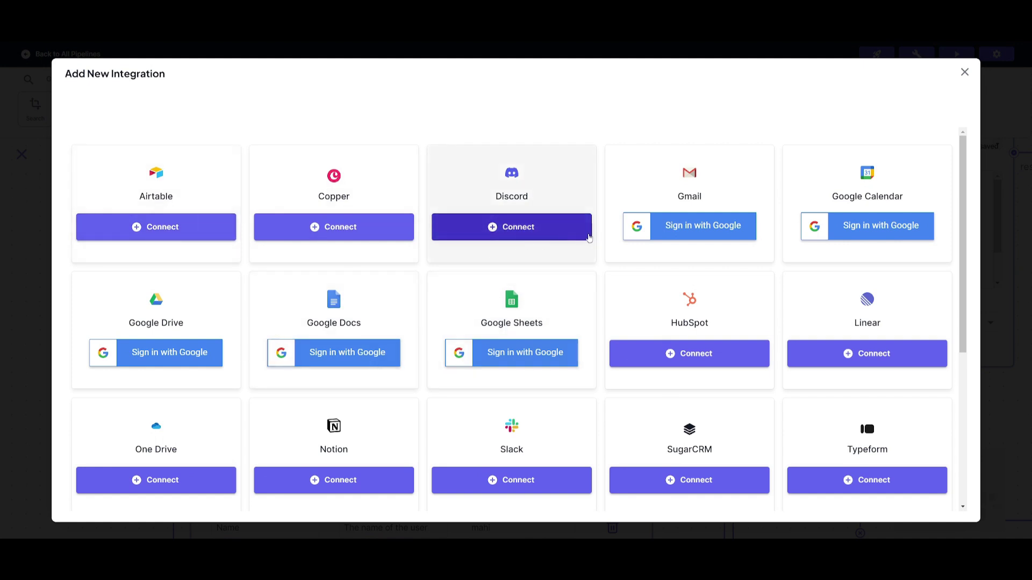
scroll(538, 333, "down", 5)
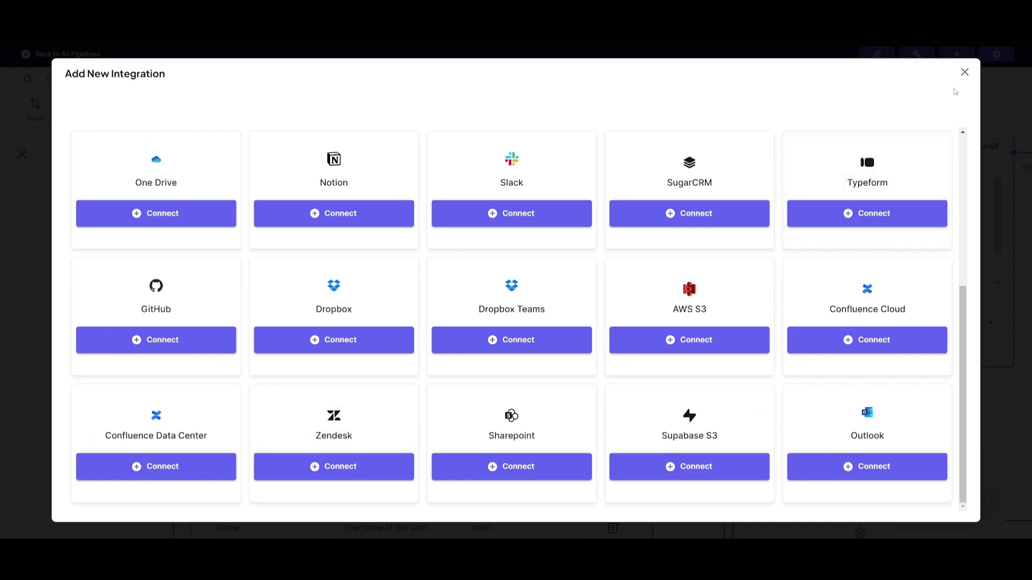
left_click(965, 73)
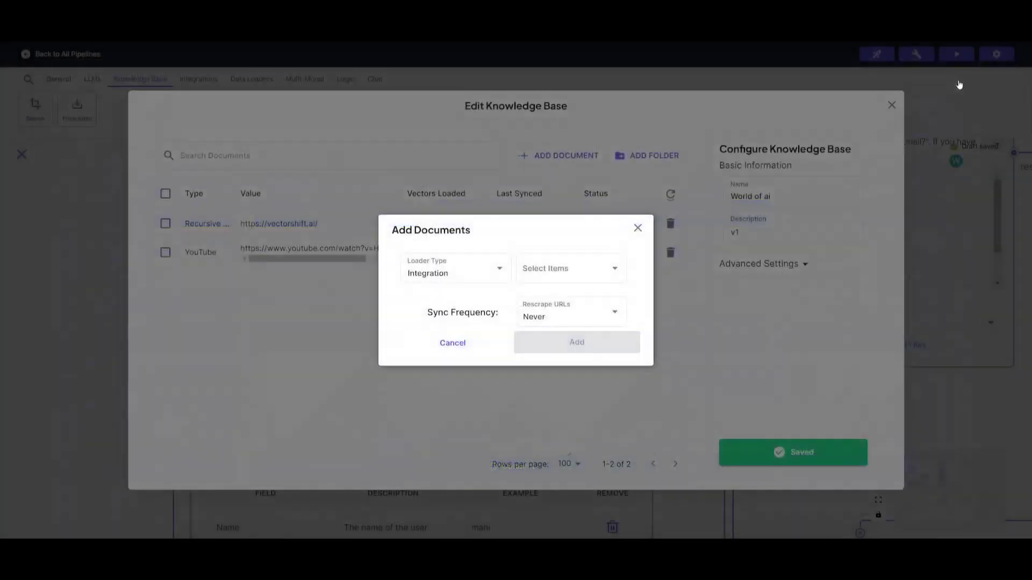
left_click(638, 229)
left_click(892, 106)
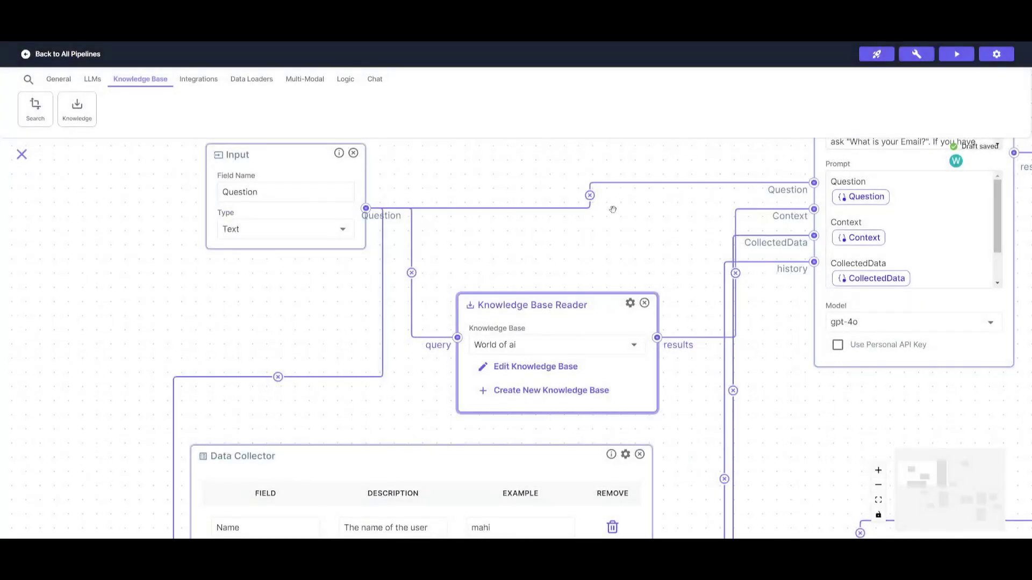
left_click_drag(612, 209, 142, 414)
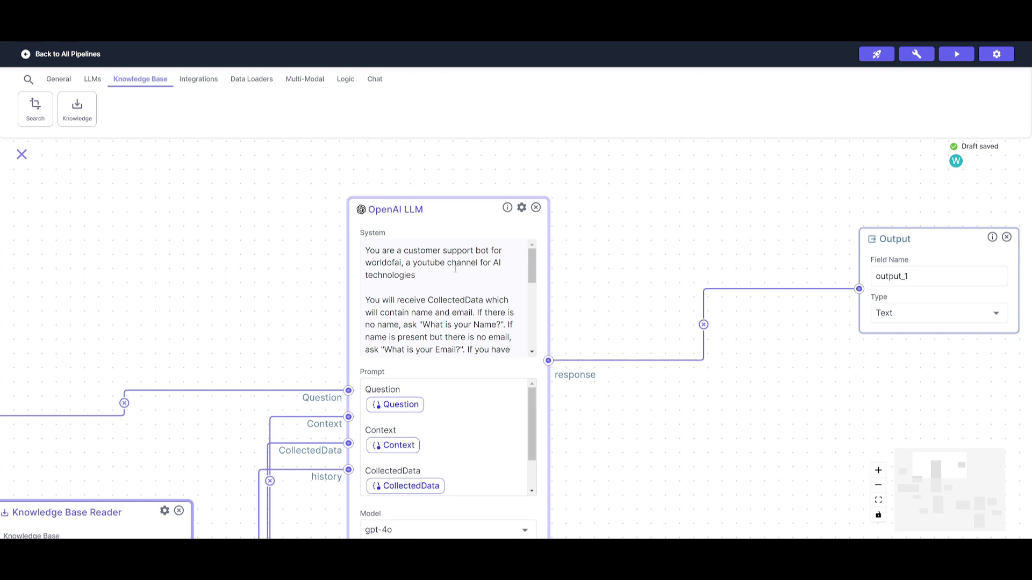
scroll(430, 285, "down", 1)
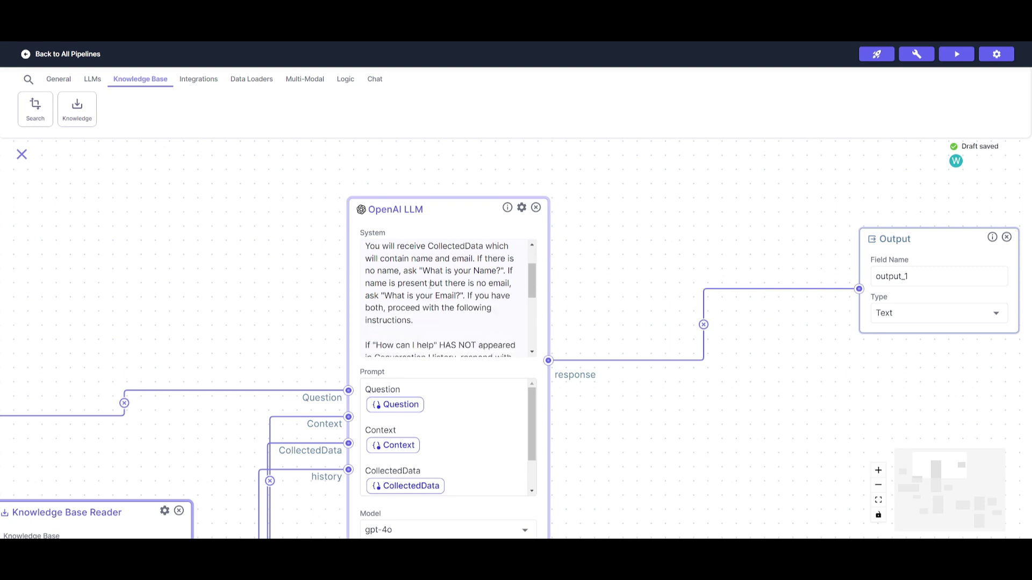
scroll(437, 286, "down", 5)
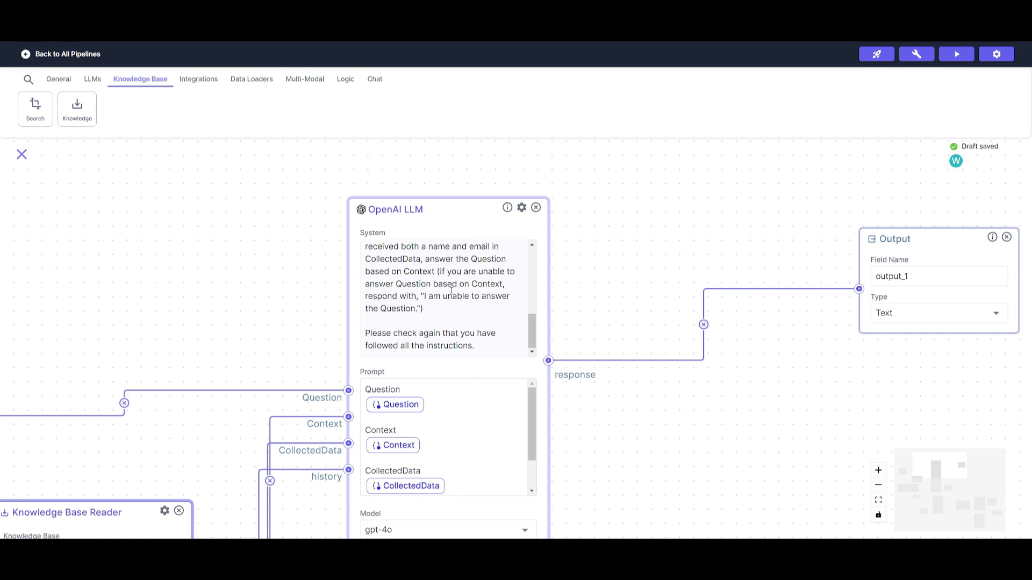
scroll(457, 283, "up", 10)
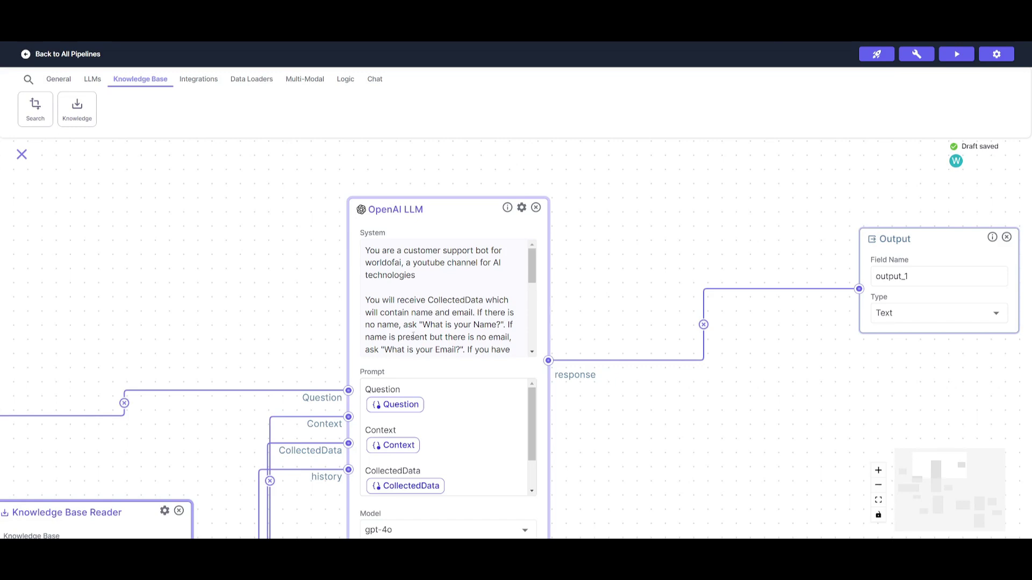
scroll(492, 325, "down", 3)
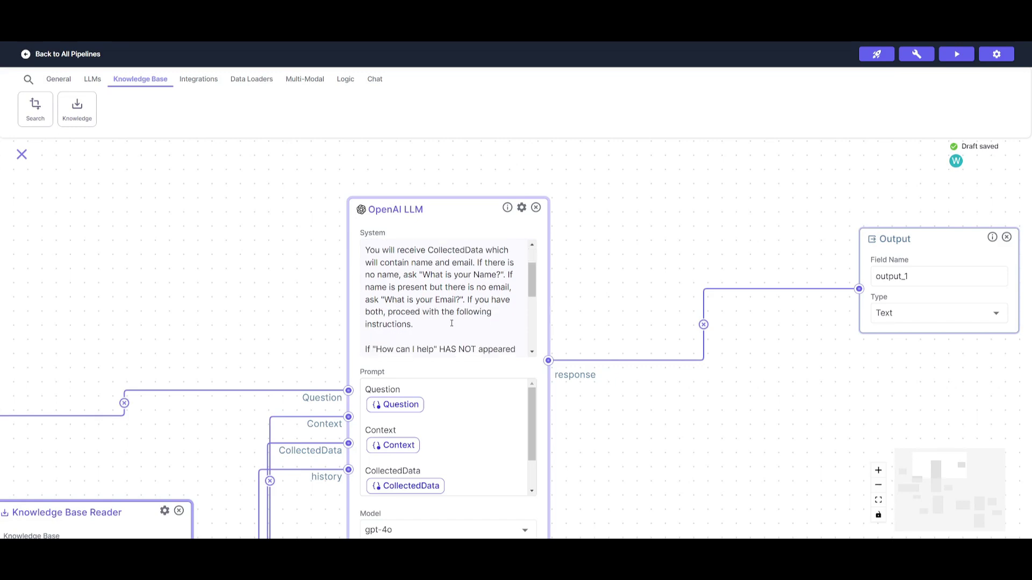
scroll(446, 300, "down", 3)
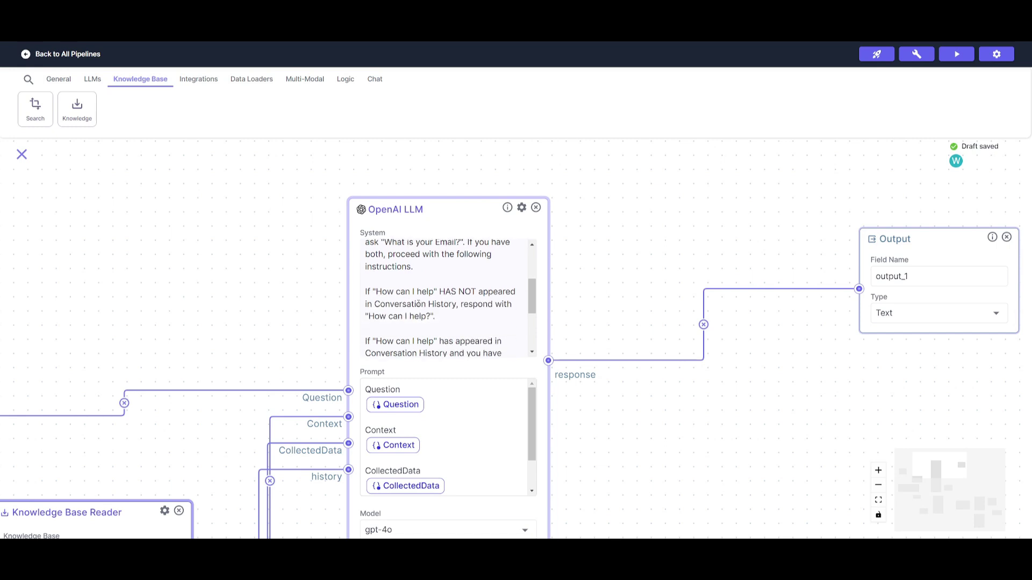
scroll(418, 304, "down", 3)
scroll(425, 291, "up", 3)
scroll(395, 316, "down", 5)
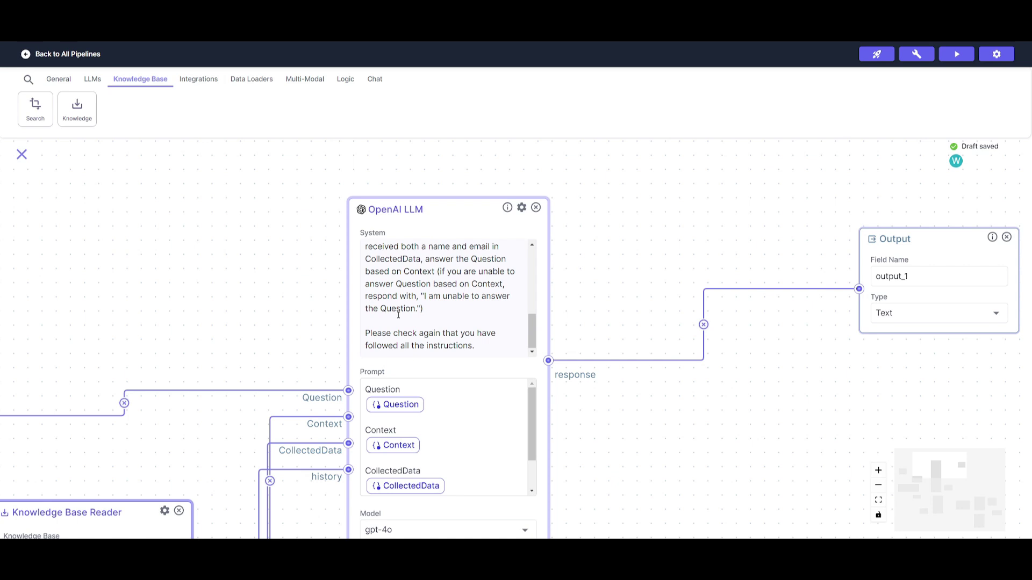
scroll(425, 311, "up", 6)
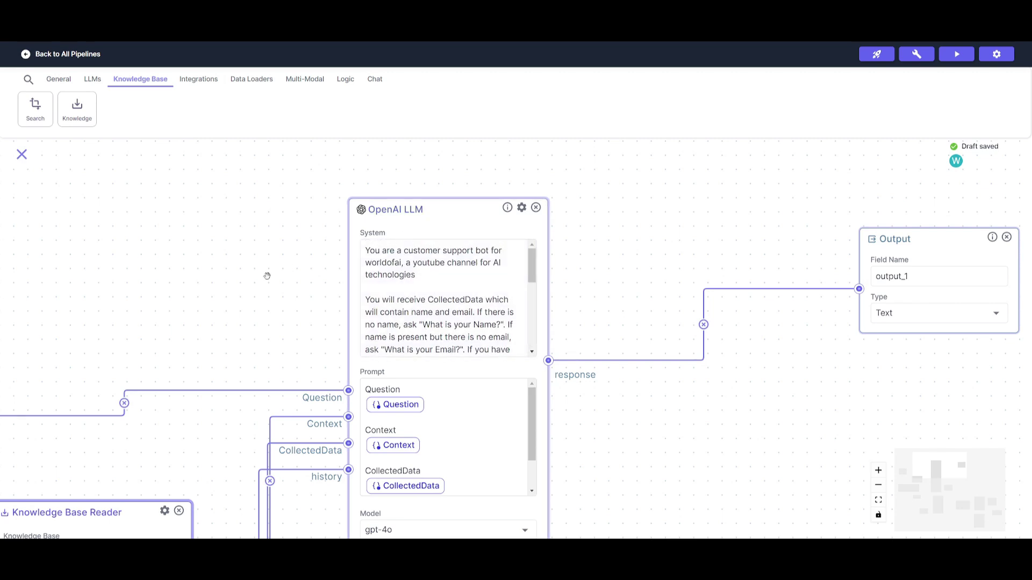
left_click_drag(267, 274, 336, 222)
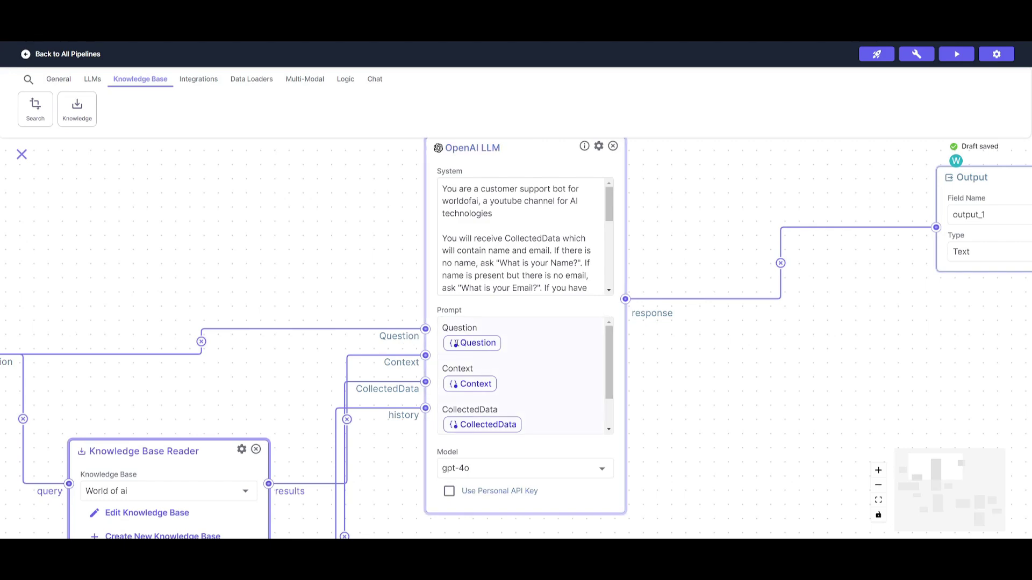
Step: Inspect the Question variable in the OpenAI LLM node's Prompt box
left_click_drag(236, 285, 215, 302)
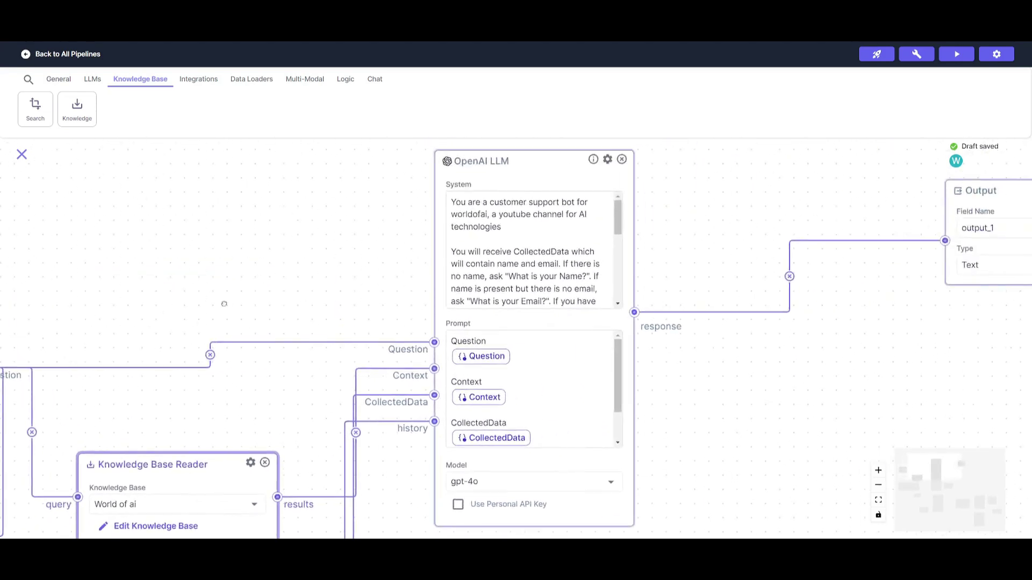
left_click(492, 363)
double_click(486, 357)
left_click(465, 359)
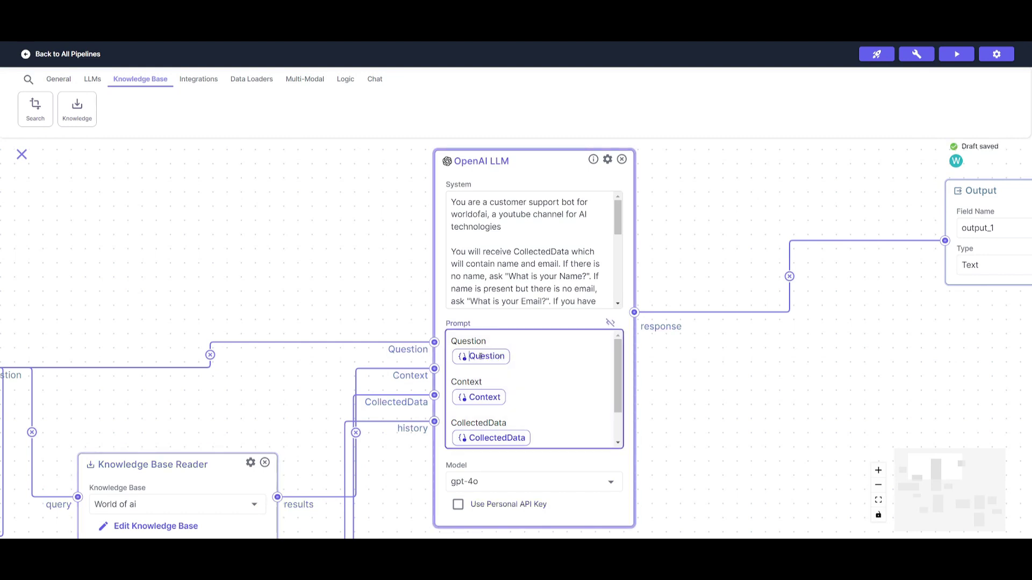
left_click(467, 341)
Step: Pan the canvas to the Input node, then to the Data Collector and Chat Memory nodes
left_click_drag(368, 322, 488, 301)
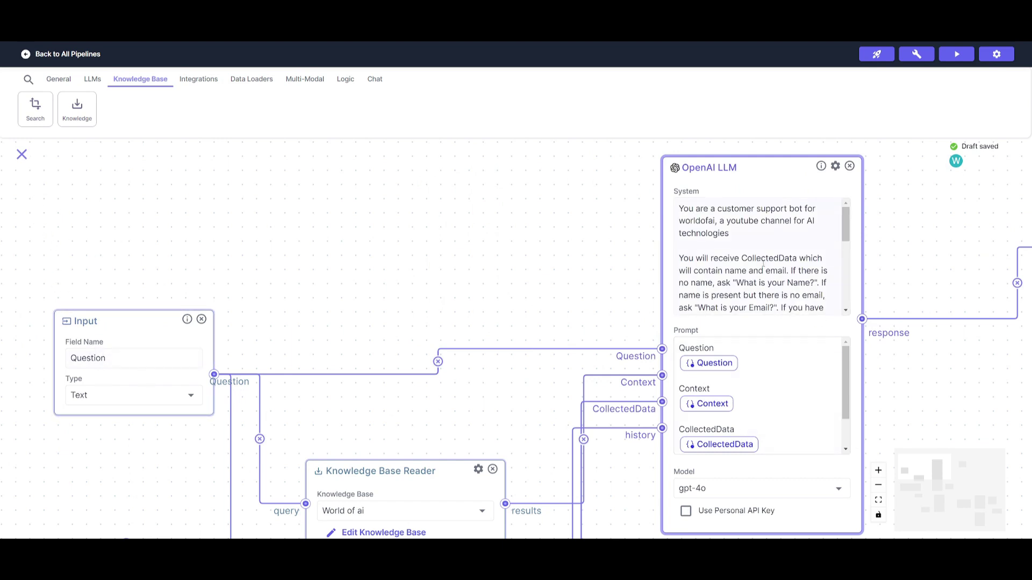
left_click_drag(621, 256, 465, 240)
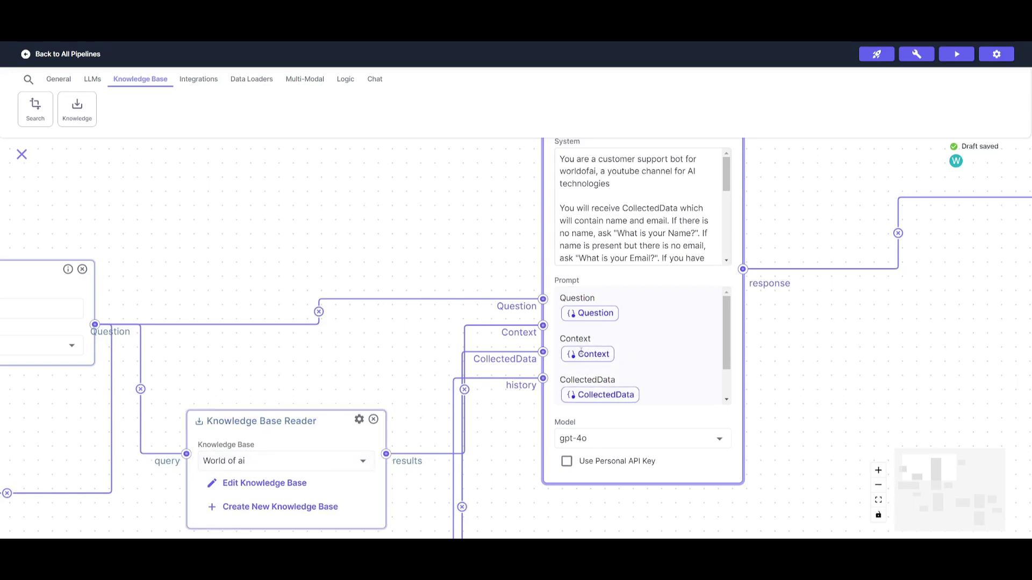
scroll(580, 348, "down", 2)
mouse_move(314, 380)
left_mouse_down()
mouse_move(707, 206)
mouse_move(663, 201)
mouse_move(300, 380)
left_mouse_up()
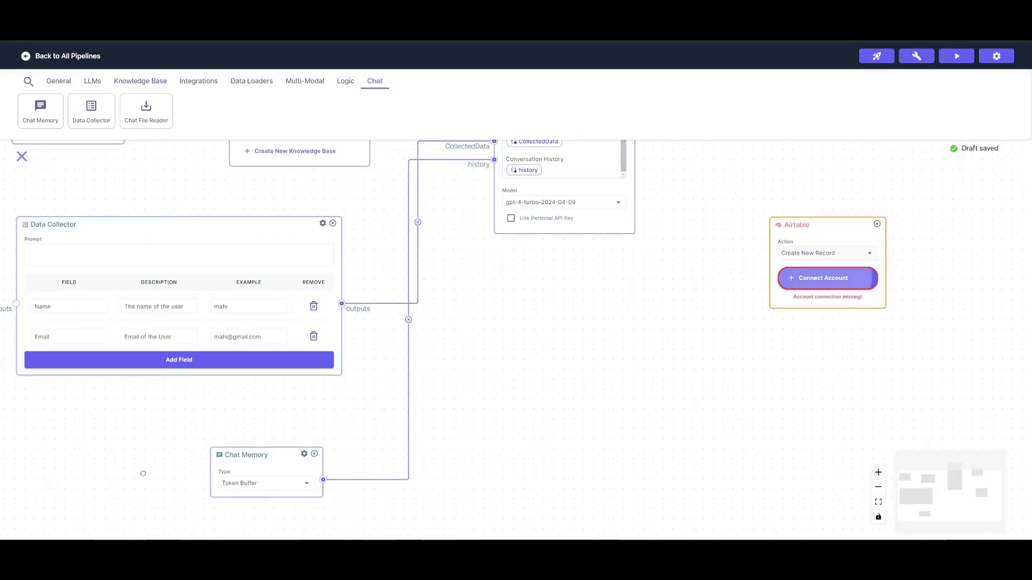
Step: Zoom in on the Chat Memory node and the Data Collector's Name and Email fields
left_click_drag(143, 473, 248, 349)
scroll(355, 343, "up", 3)
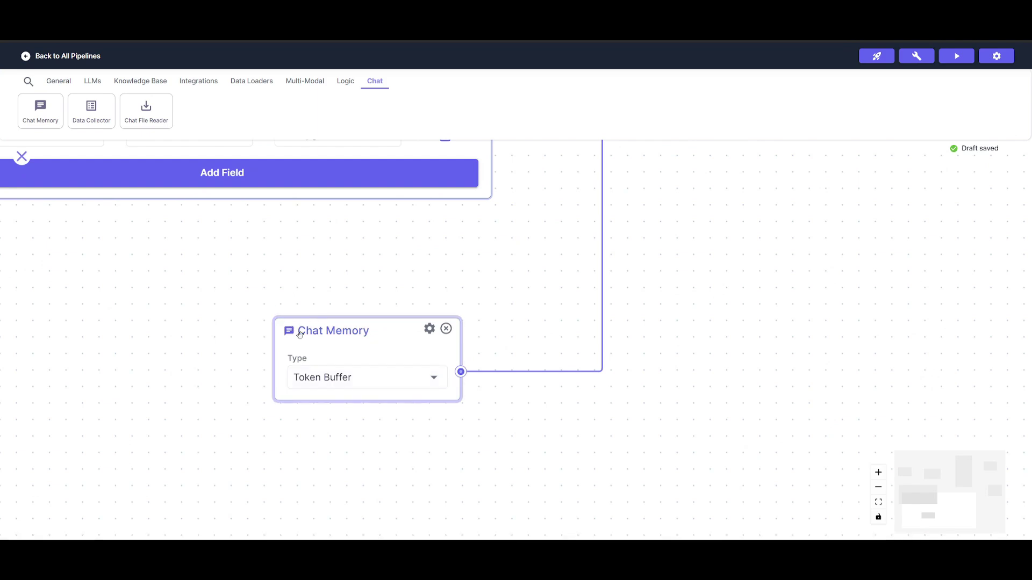
left_click_drag(359, 264, 306, 353)
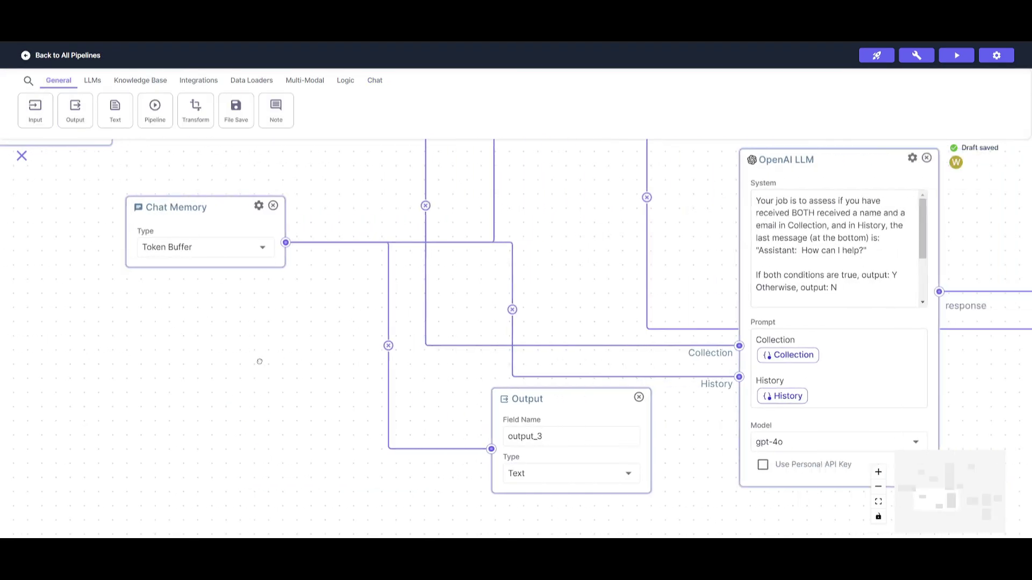
Step: Highlight the Y/N output rules in the assessing LLM's System instructions
left_click_drag(894, 269, 400, 308)
left_click(401, 307)
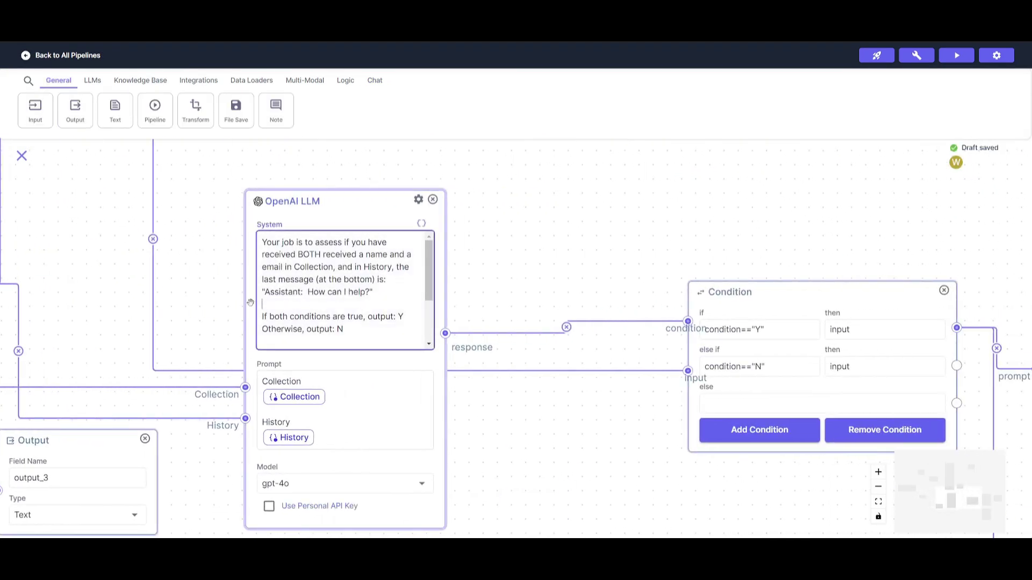
key("ctrl+shift+End")
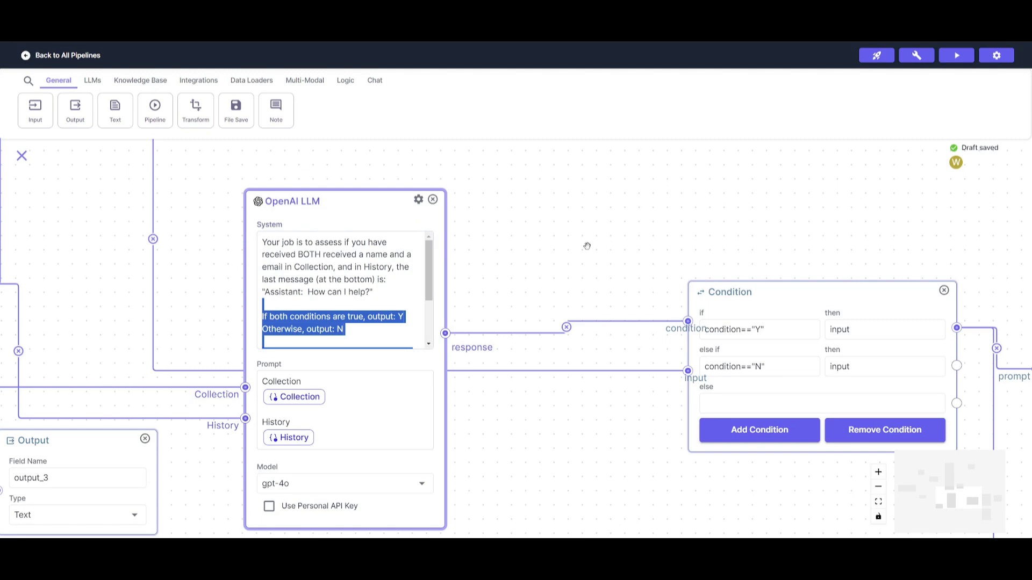
left_click_drag(587, 247, 96, 243)
scroll(96, 243, "right", 5)
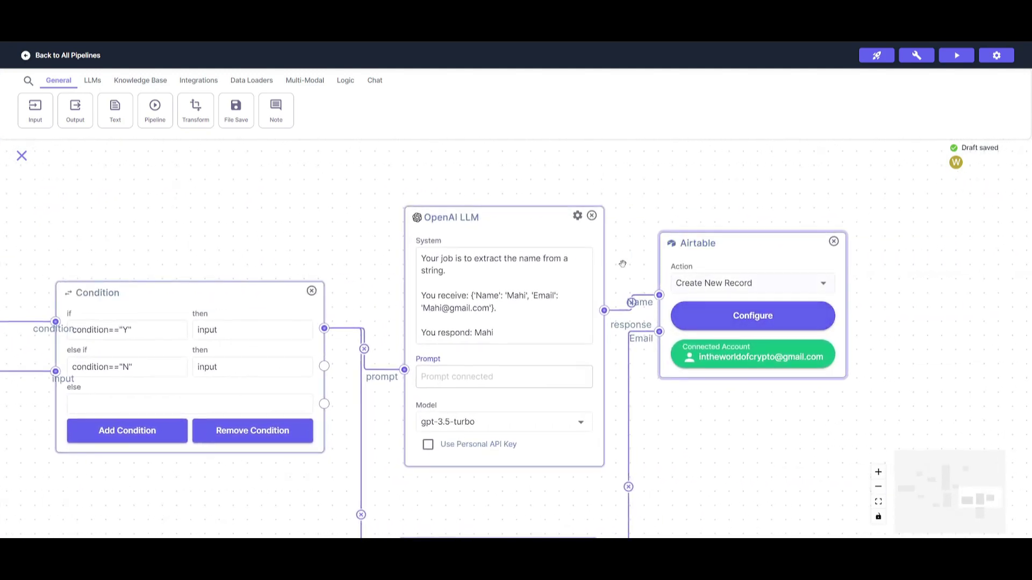
scroll(136, 206, "left", 20)
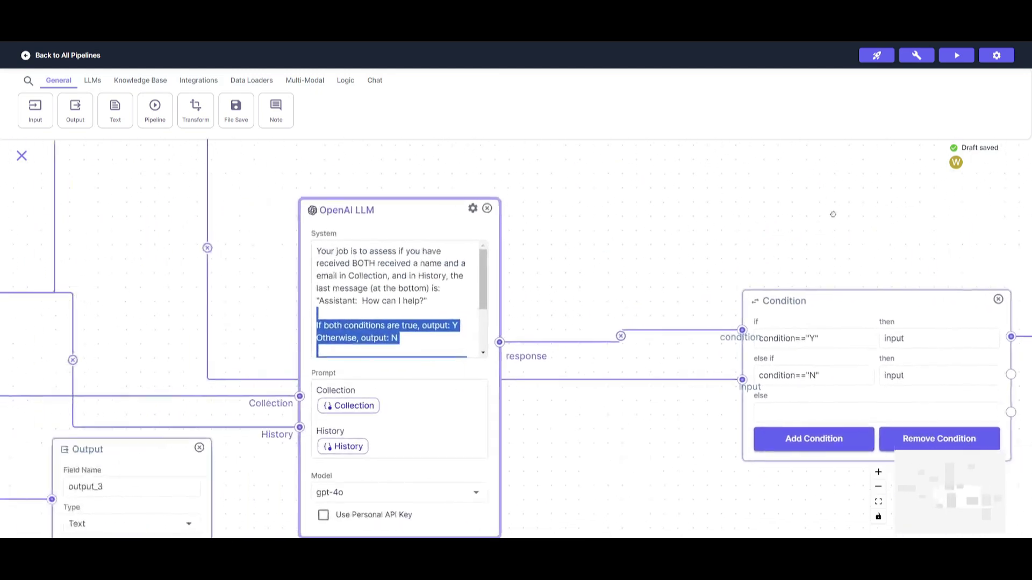
left_click(285, 306)
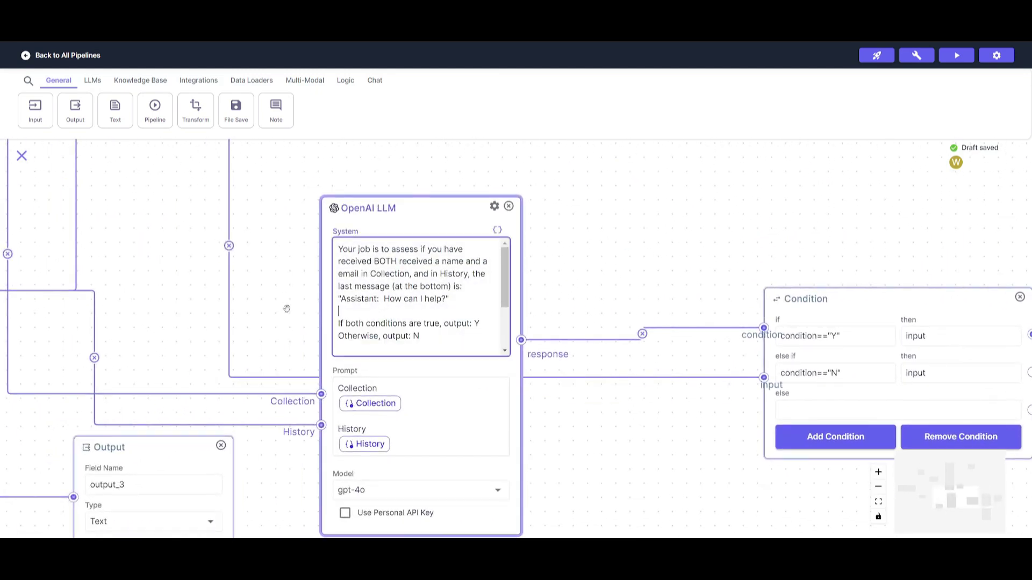
left_click_drag(285, 307, 298, 228)
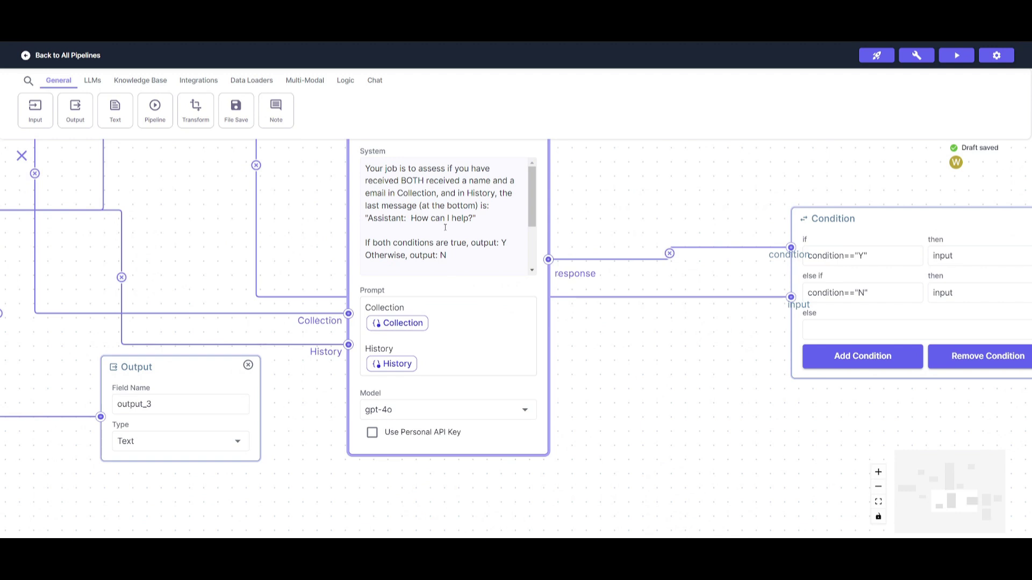
Step: Pan right to the Condition node and the name-extraction LLM feeding Airtable
scroll(368, 228, "left", 20)
scroll(368, 228, "up", 8)
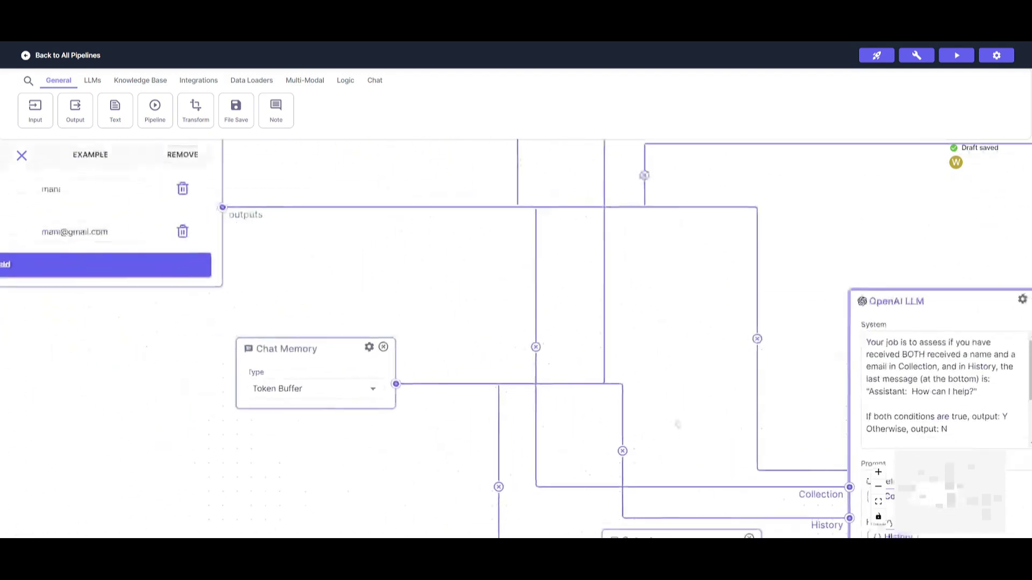
scroll(186, 387, "right", 11)
scroll(186, 387, "down", 3)
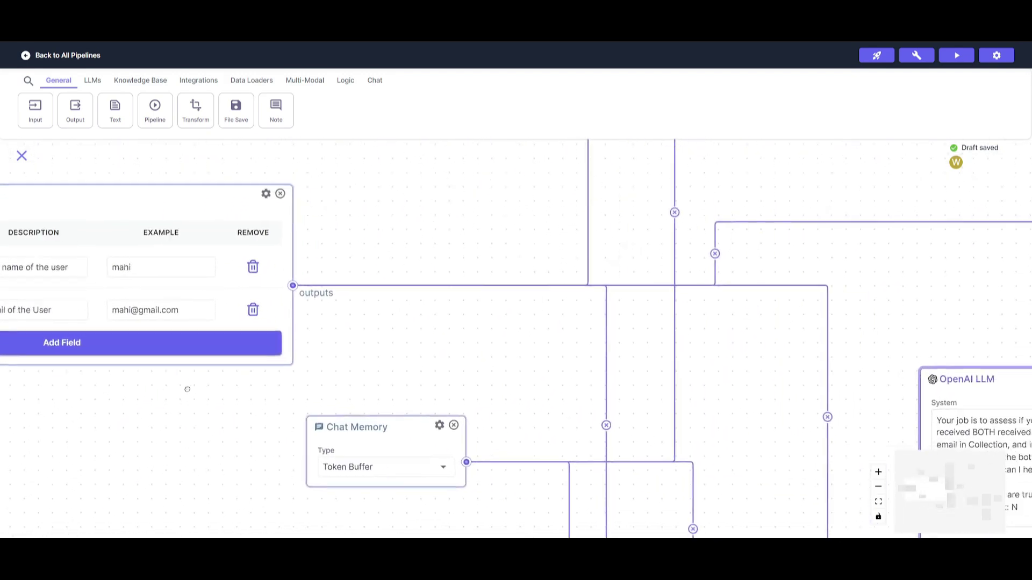
scroll(382, 320, "right", 13)
scroll(382, 321, "down", 3)
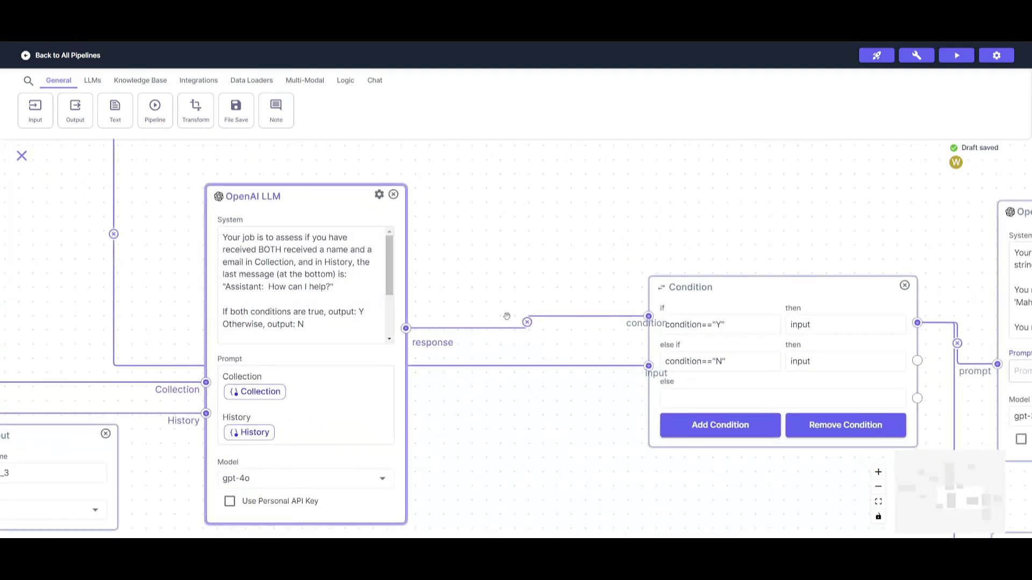
scroll(508, 317, "right", 10)
scroll(507, 317, "down", 1)
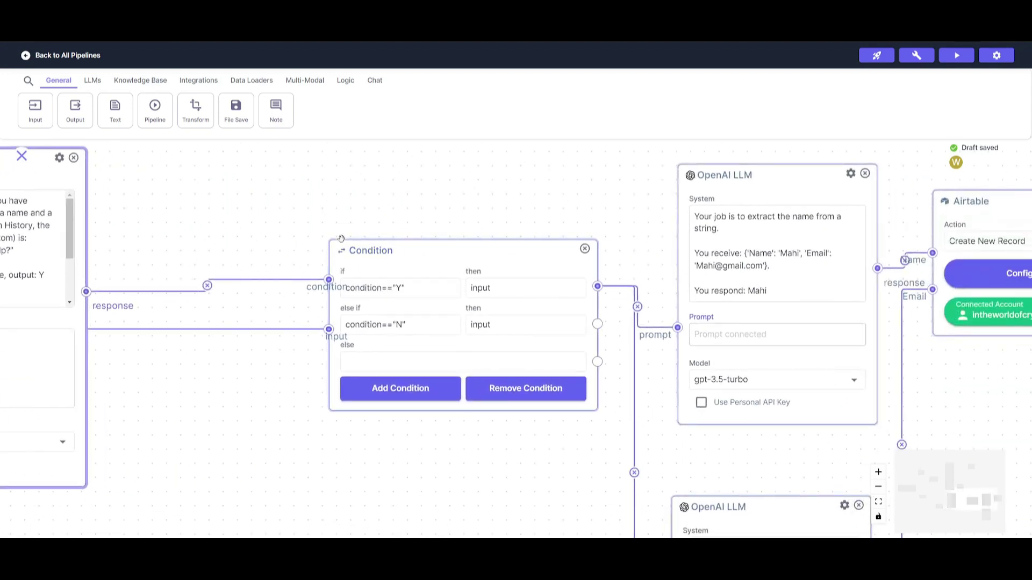
Step: Show the Logic node library and center the name-extraction LLM on the canvas
left_click(374, 80)
left_click(346, 81)
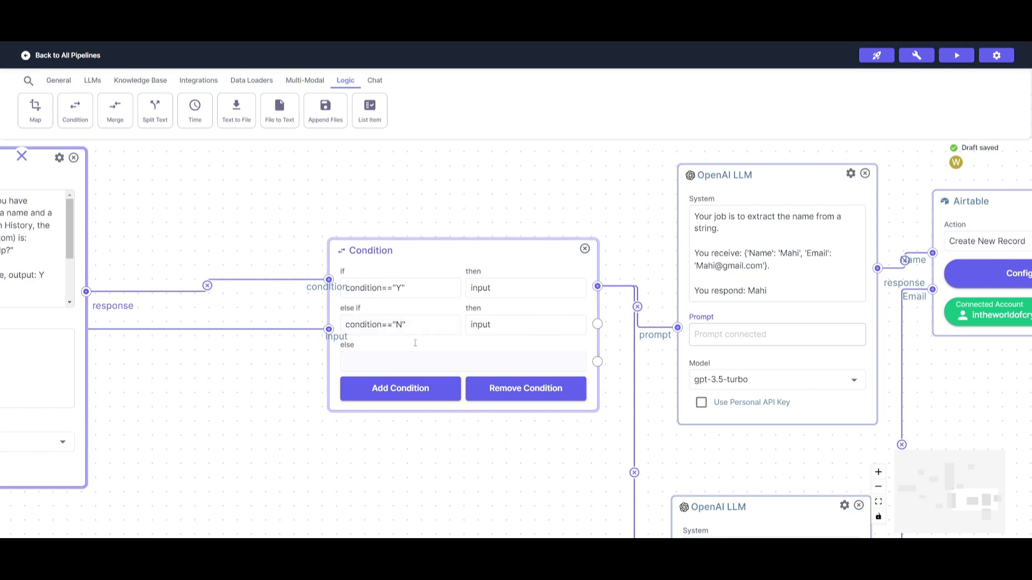
left_click_drag(424, 201, 101, 213)
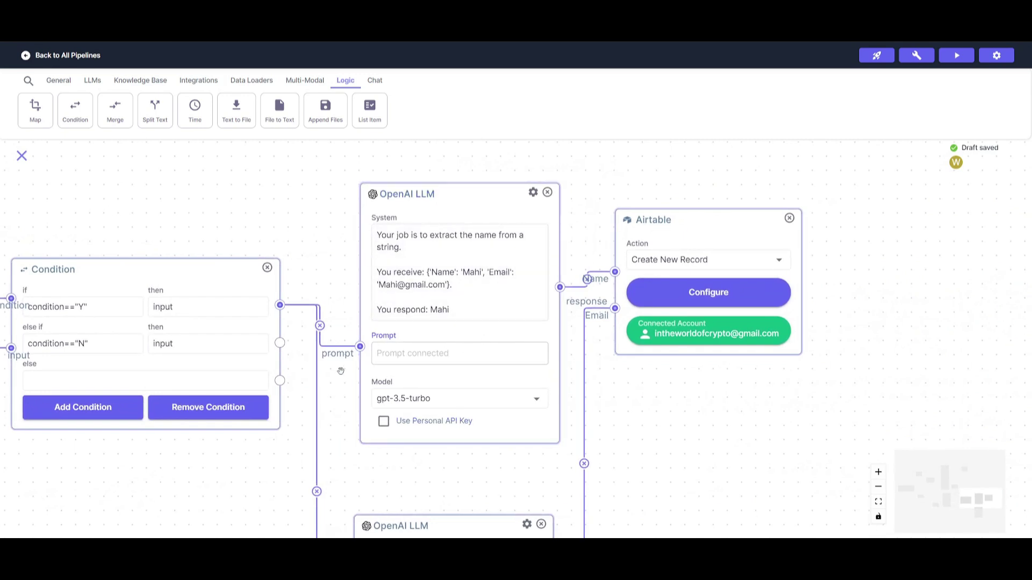
left_click_drag(341, 372, 289, 339)
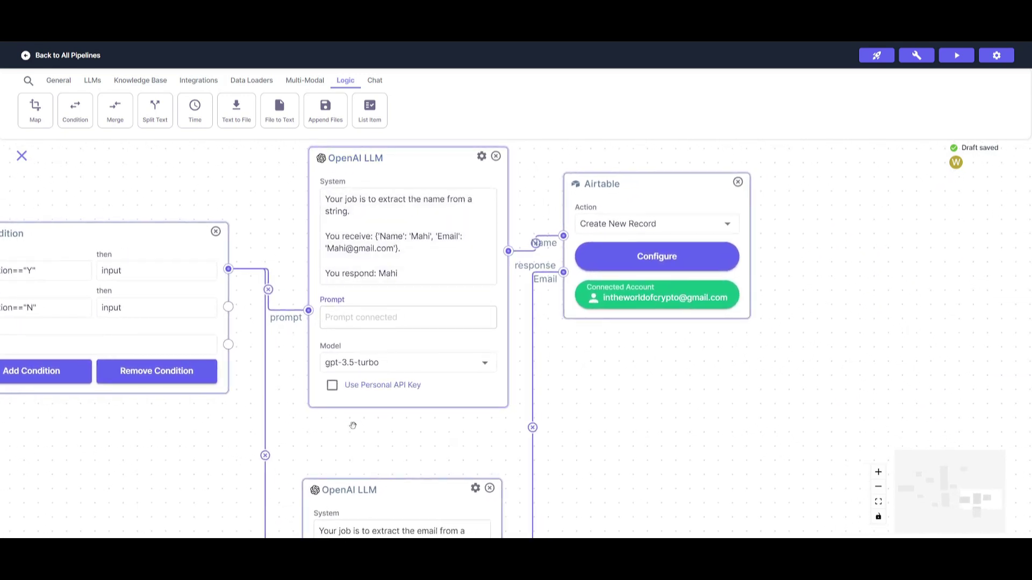
Step: Pan past the email-extraction LLM and Condition node to settle on the Airtable node
left_click_drag(353, 439, 212, 458)
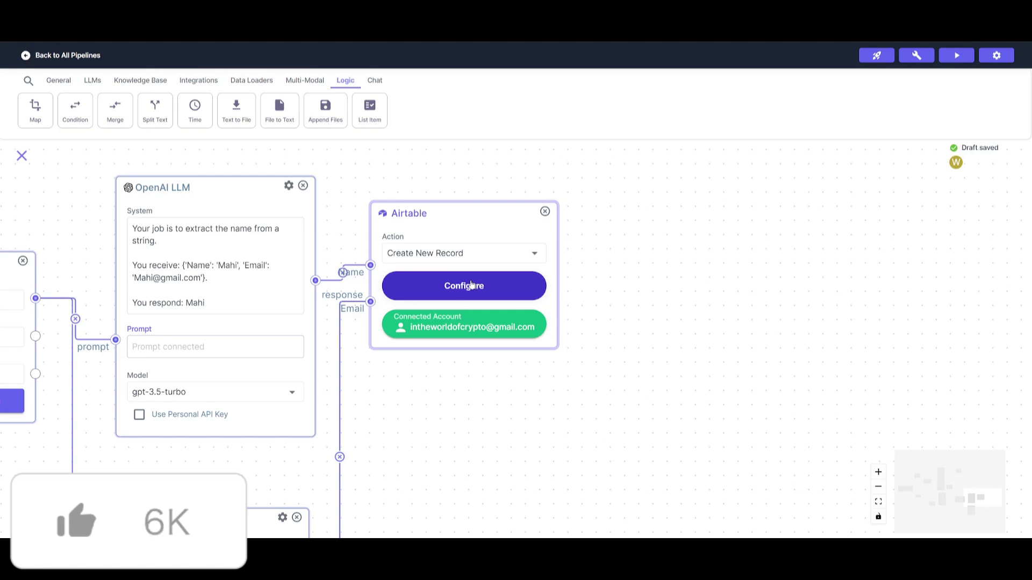
left_click_drag(502, 416, 1030, 435)
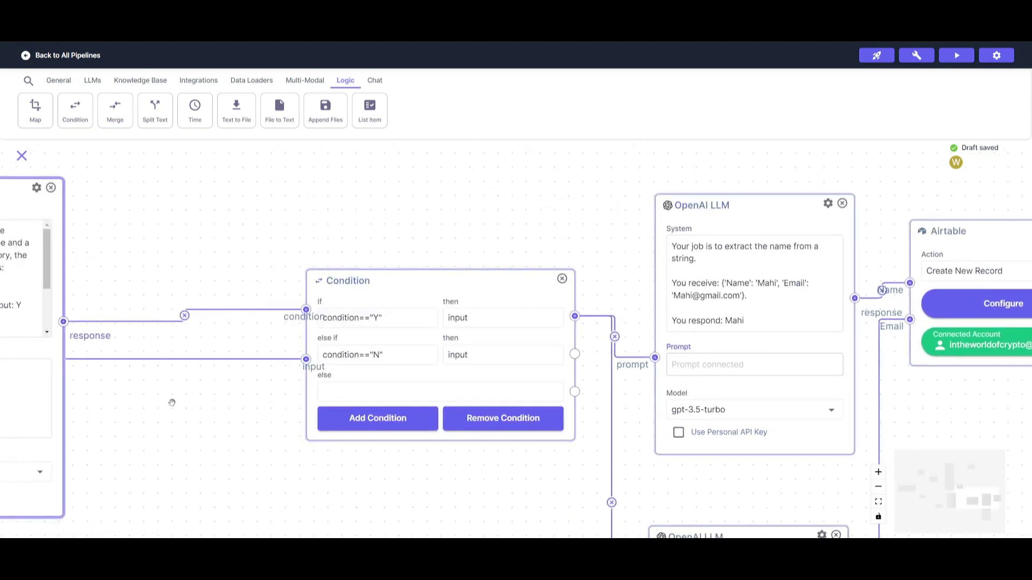
left_click_drag(172, 401, 21, 396)
scroll(21, 397, "down", 10)
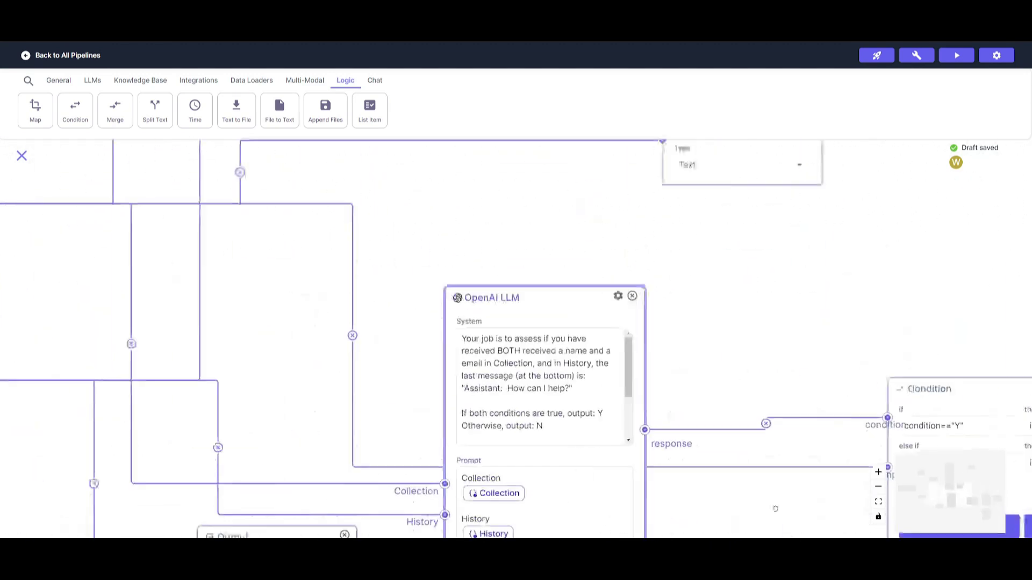
scroll(341, 350, "left", 10)
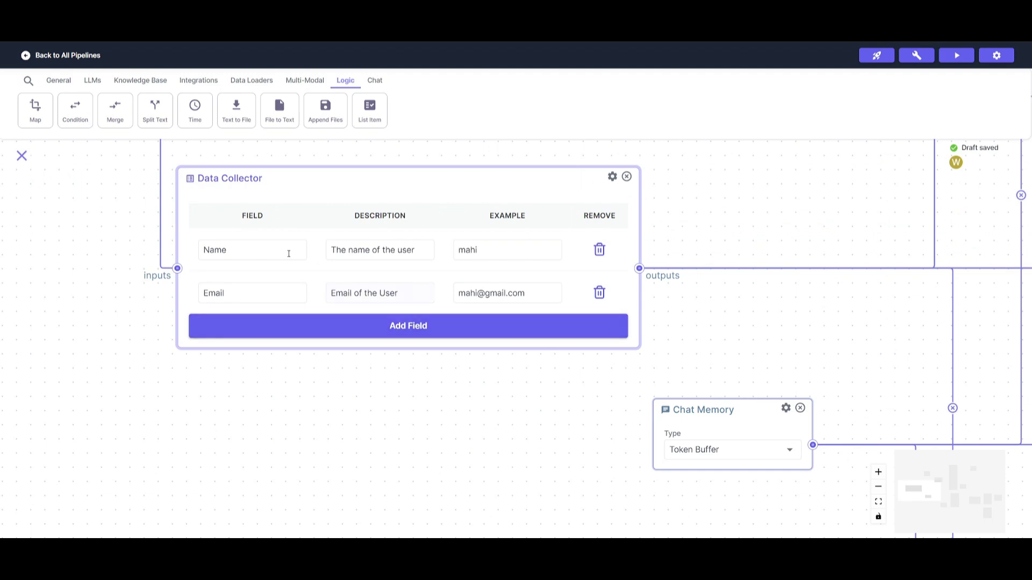
scroll(303, 299, "right", 15)
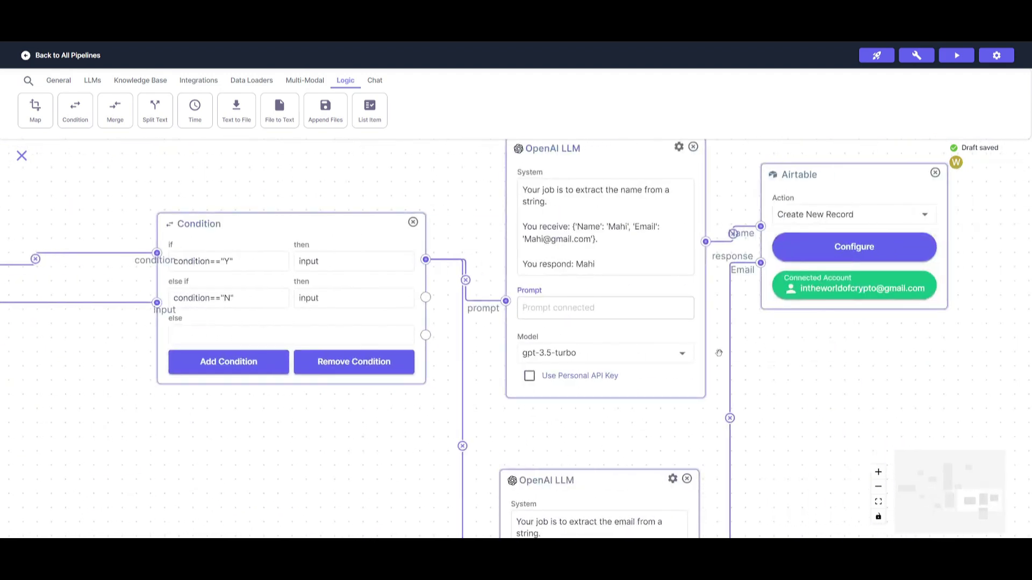
scroll(639, 409, "right", 5)
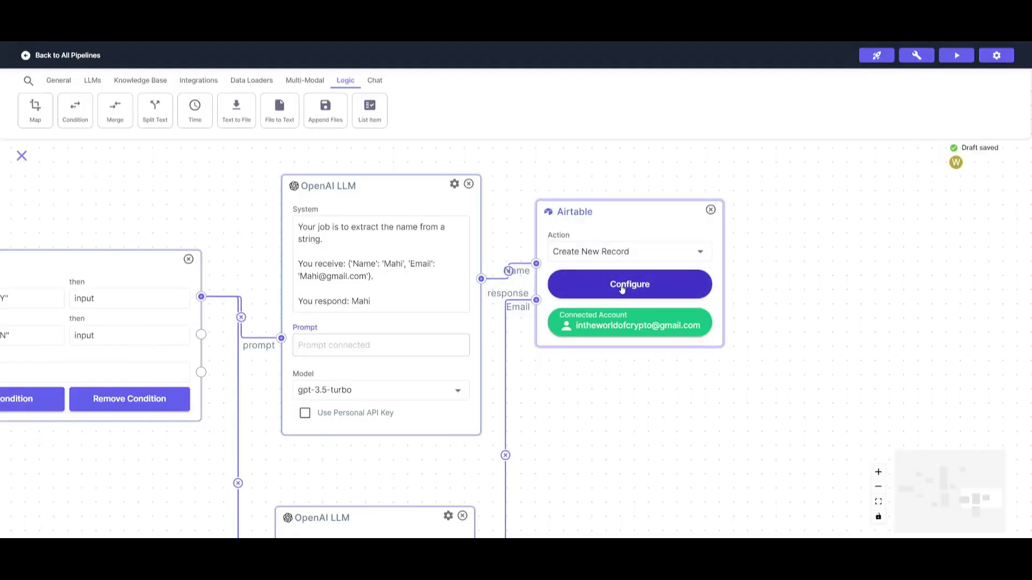
left_click(618, 284)
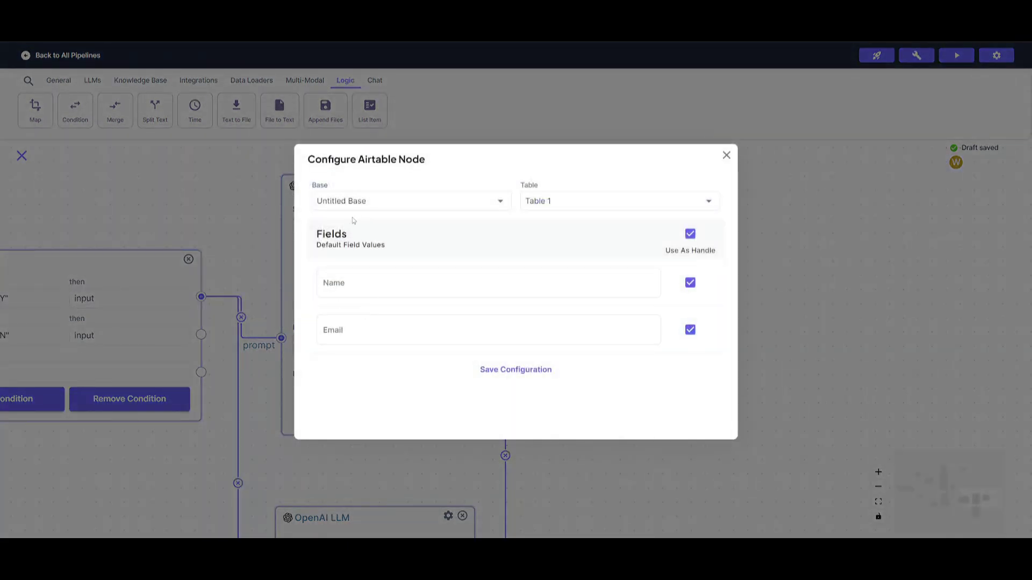
left_click(726, 156)
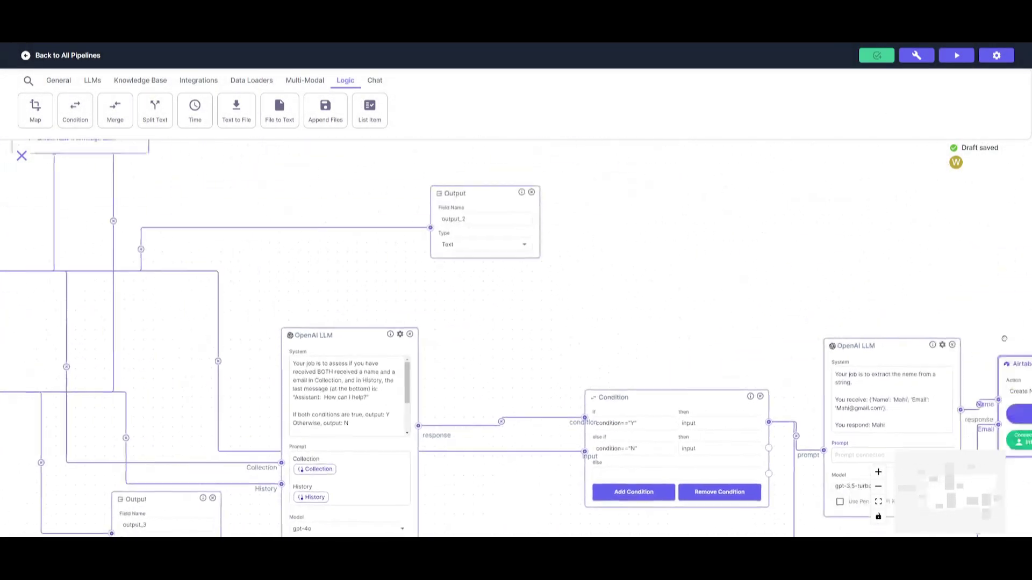
left_click_drag(1004, 338, 560, 253)
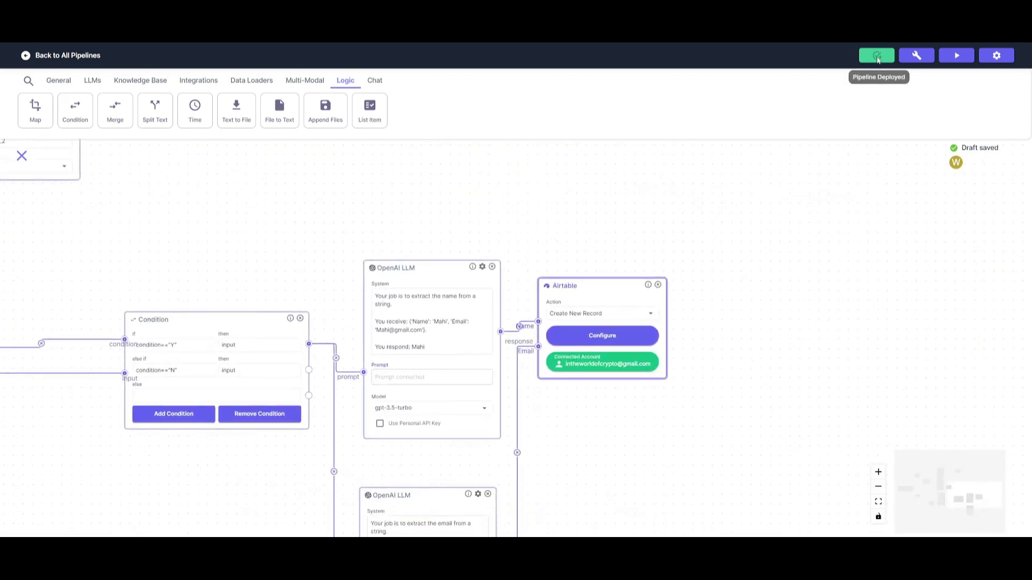
Step: Run the pipeline in chatbot test mode and send the greeting 'hi'
left_click(916, 54)
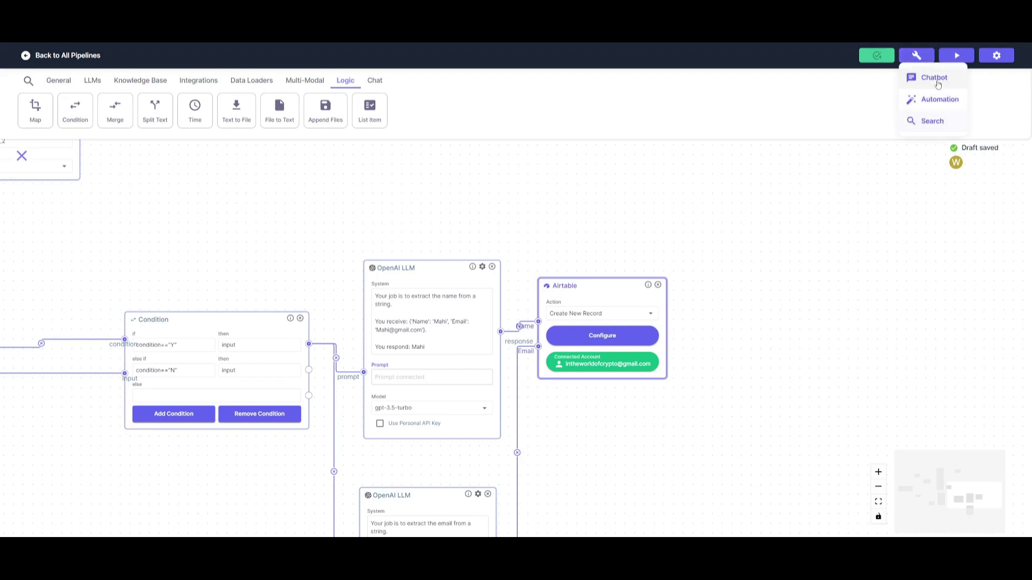
left_click(823, 92)
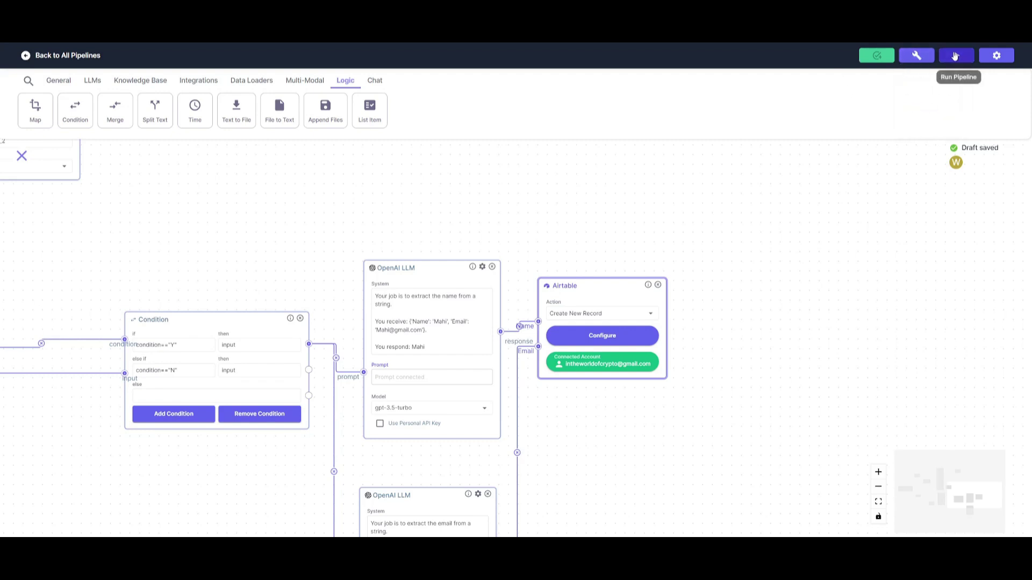
left_click(954, 56)
left_click(981, 89)
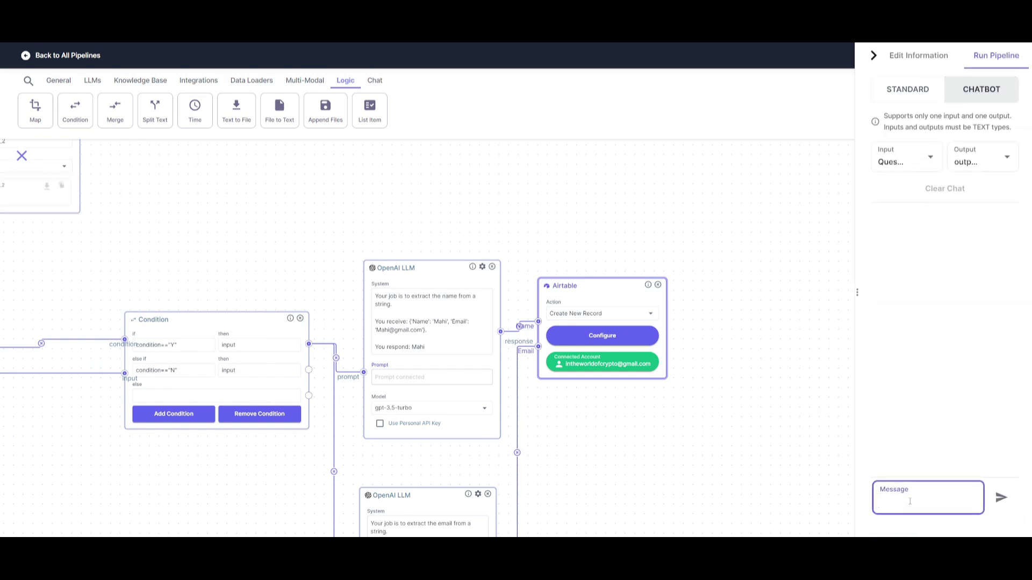
type("hi")
key("Return")
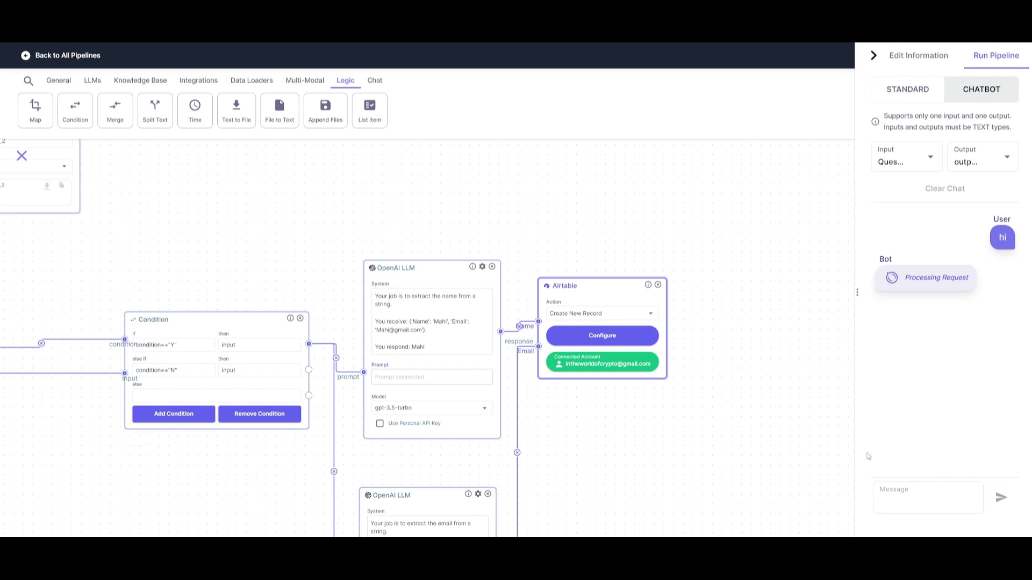
Step: Follow the Data Collector and Chat Memory nodes, then answer the chatbot with a name
left_click_drag(716, 325, 790, 257)
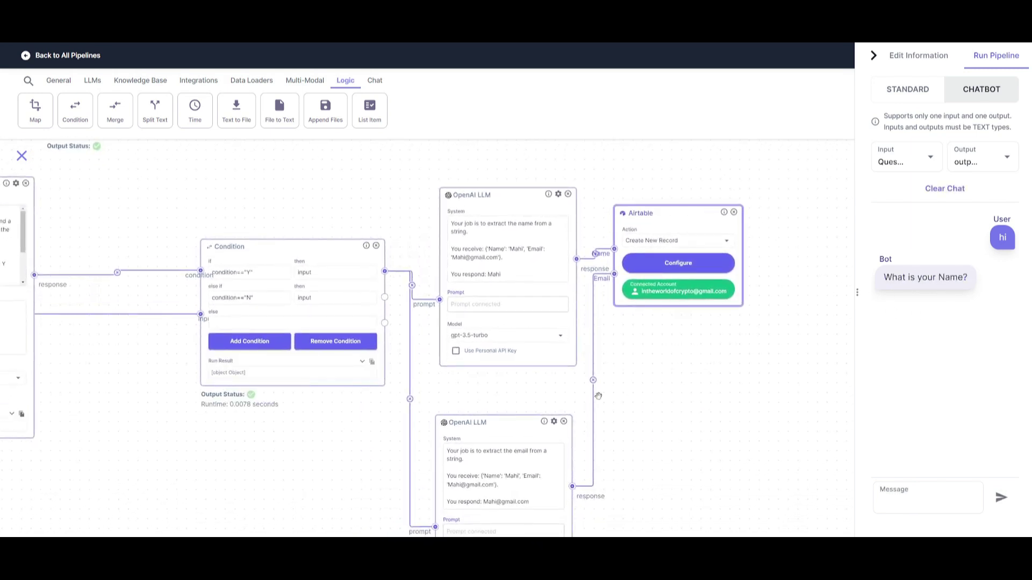
left_click_drag(699, 350, 870, 402)
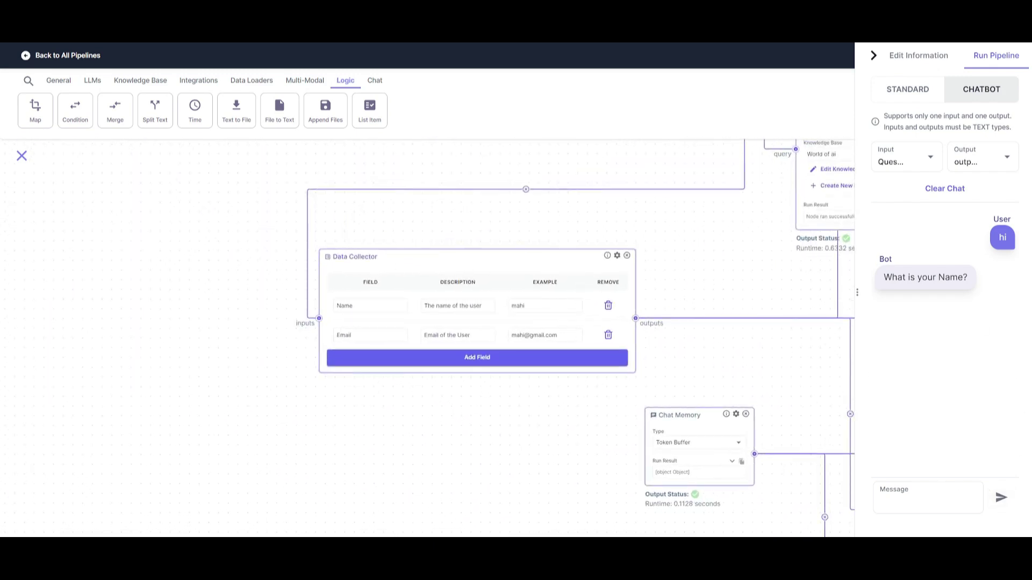
left_click(904, 501)
type("mahi")
key("Return")
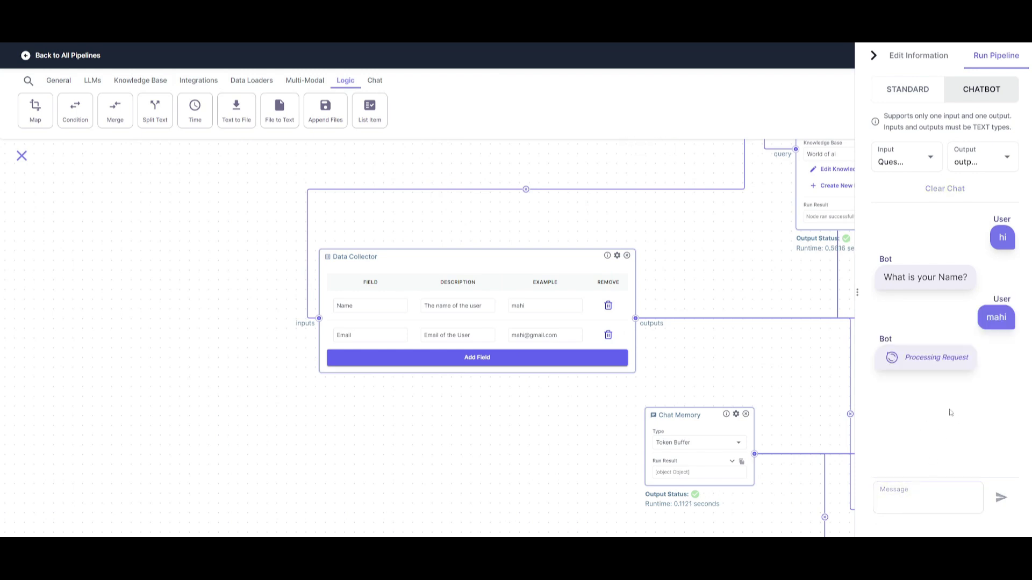
Step: Send an e-mail address to the chatbot and scroll the canvas to watch the nodes run
left_click(909, 495)
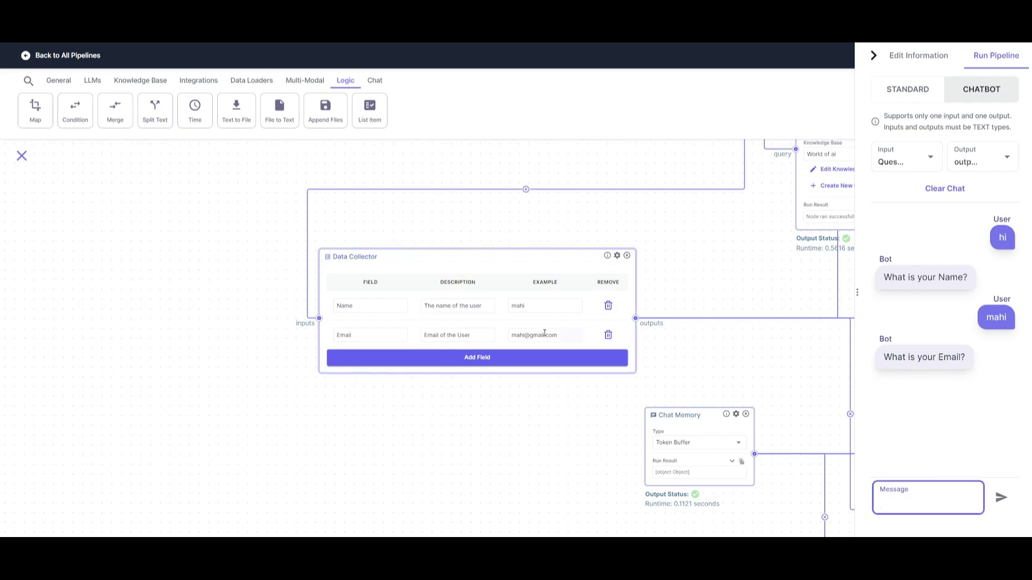
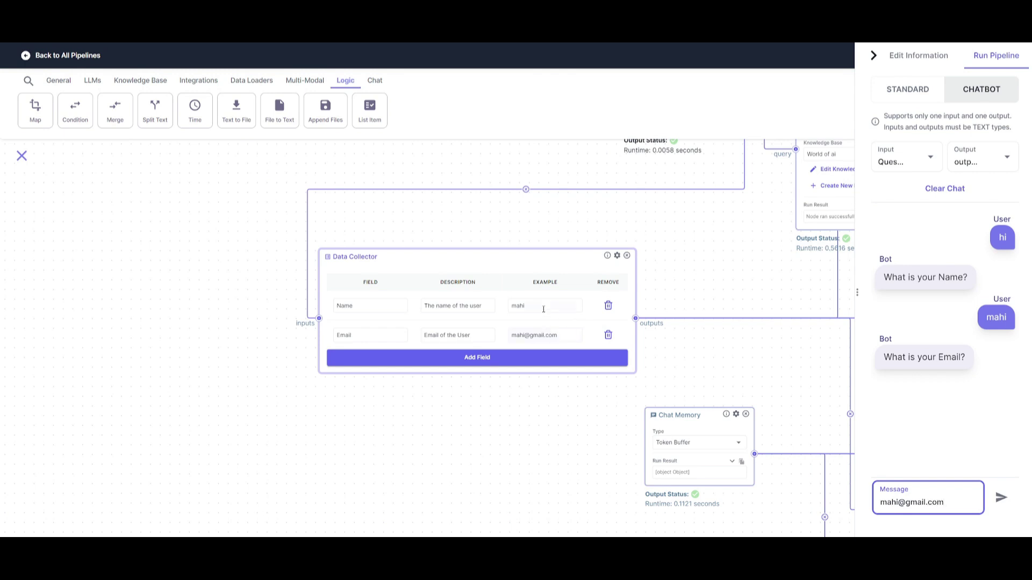
left_click(1001, 498)
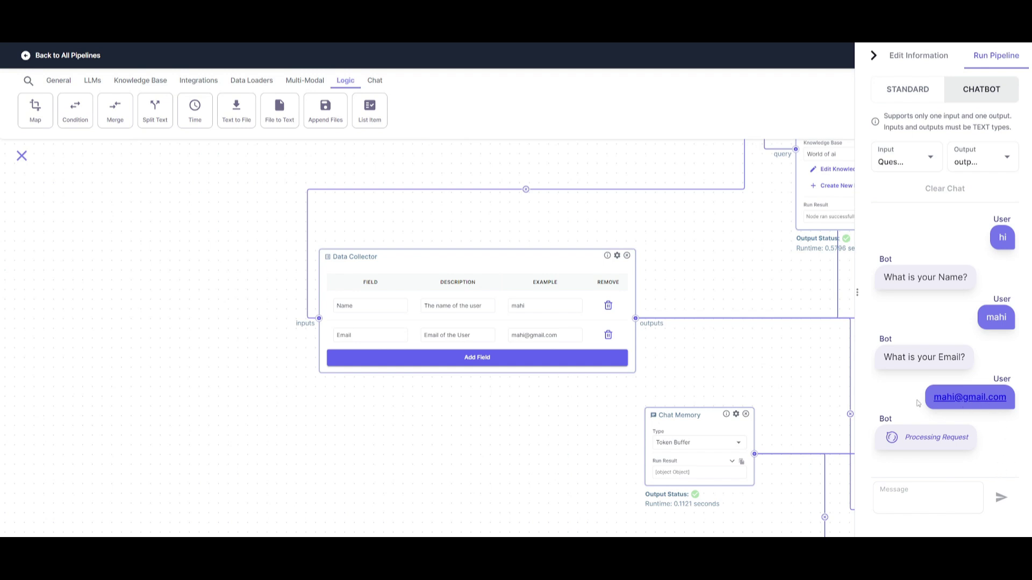
scroll(828, 411, "right", 10)
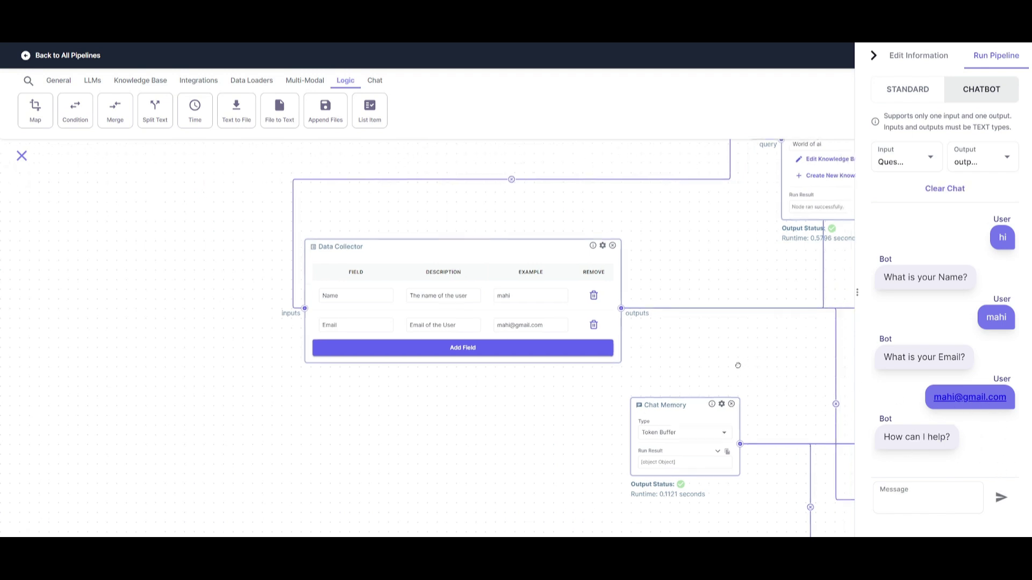
scroll(595, 311, "right", 9)
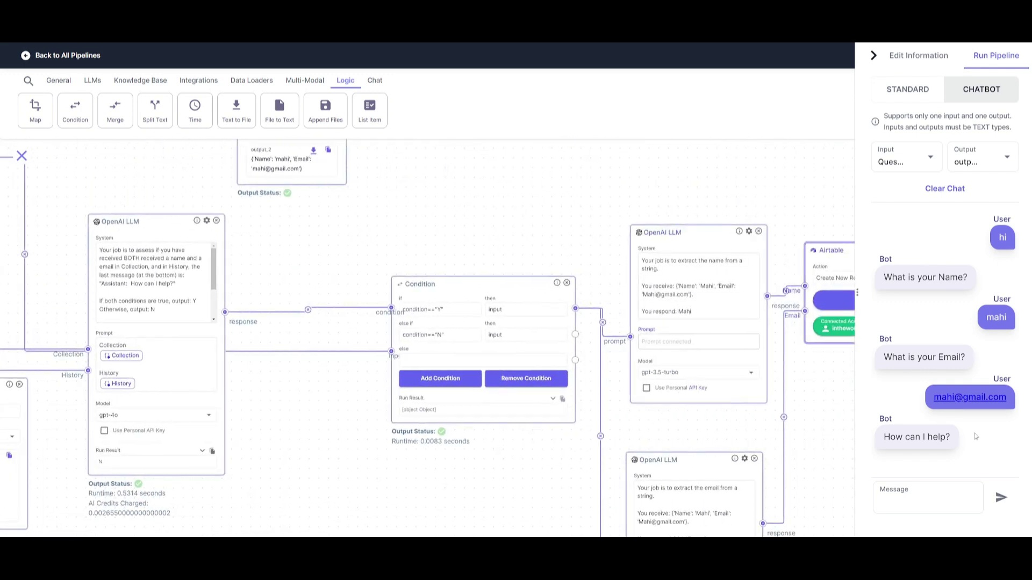
scroll(790, 350, "right", 3)
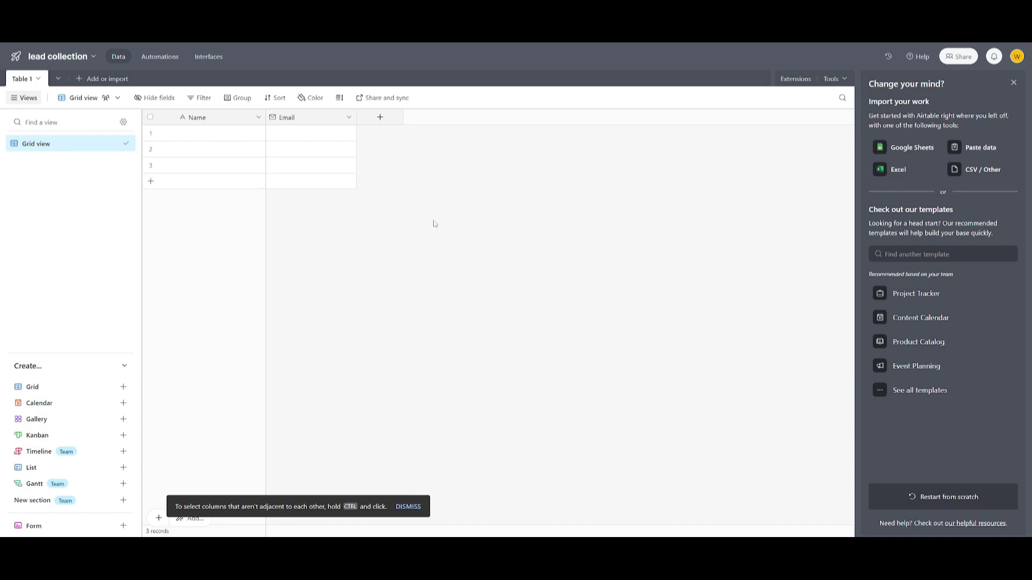
Step: Close Airtable's 'Change your mind?' import and template suggestions panel
left_click(729, 426)
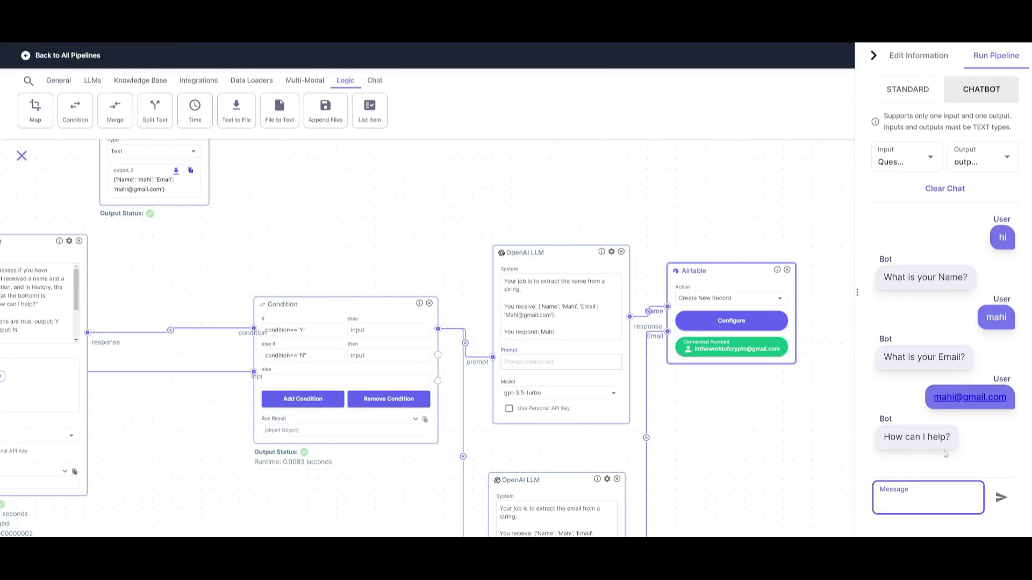
Step: Ask the test chatbot what world of ai is and scroll through its Vector Shift answer
left_click(918, 499)
type("what is world of ai")
key("Return")
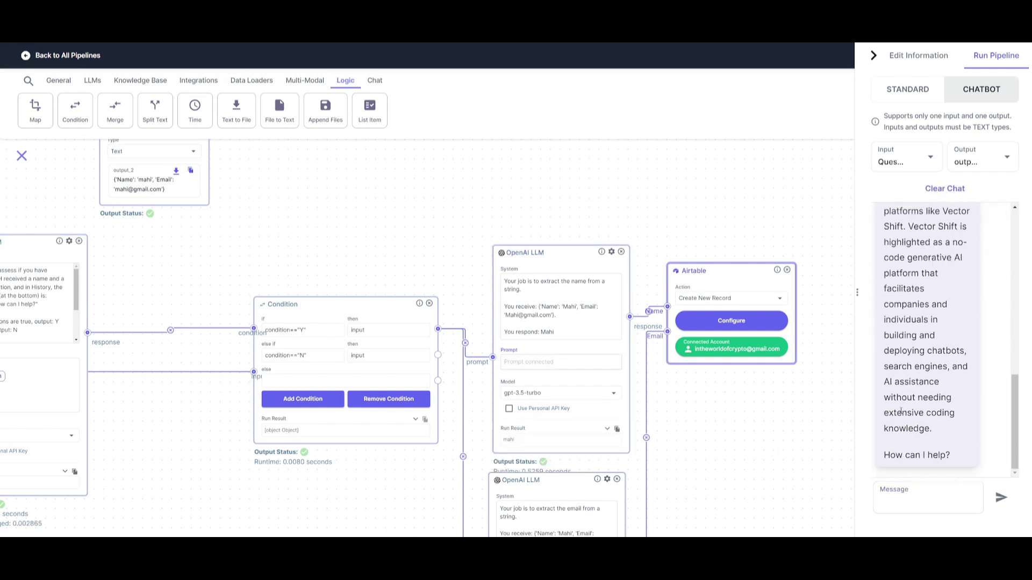
scroll(916, 395, "up", 5)
scroll(930, 356, "down", 5)
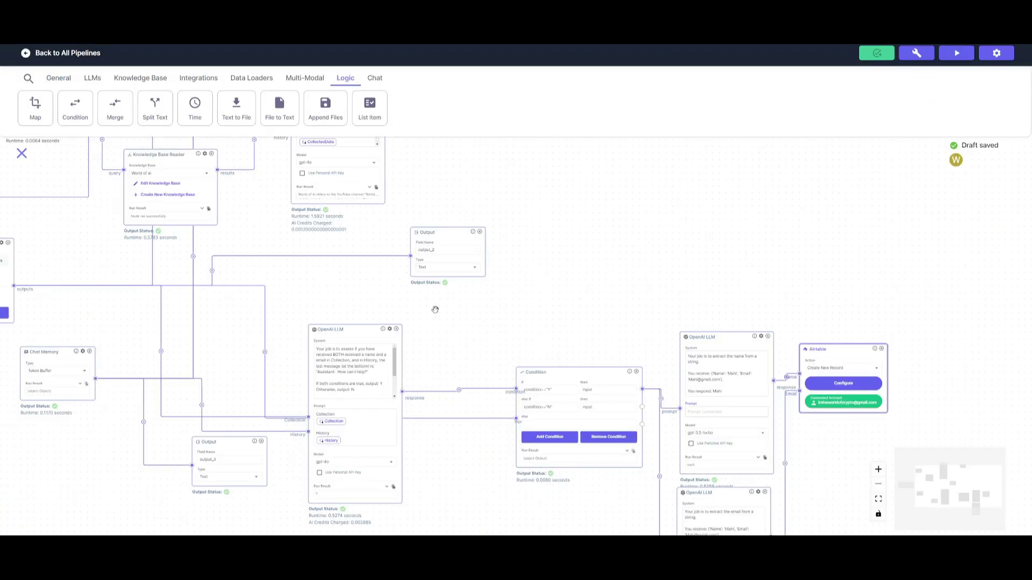
Step: Pan the VectorShift canvas across the Condition, extraction LLM and Airtable nodes
left_click_drag(513, 216, 620, 184)
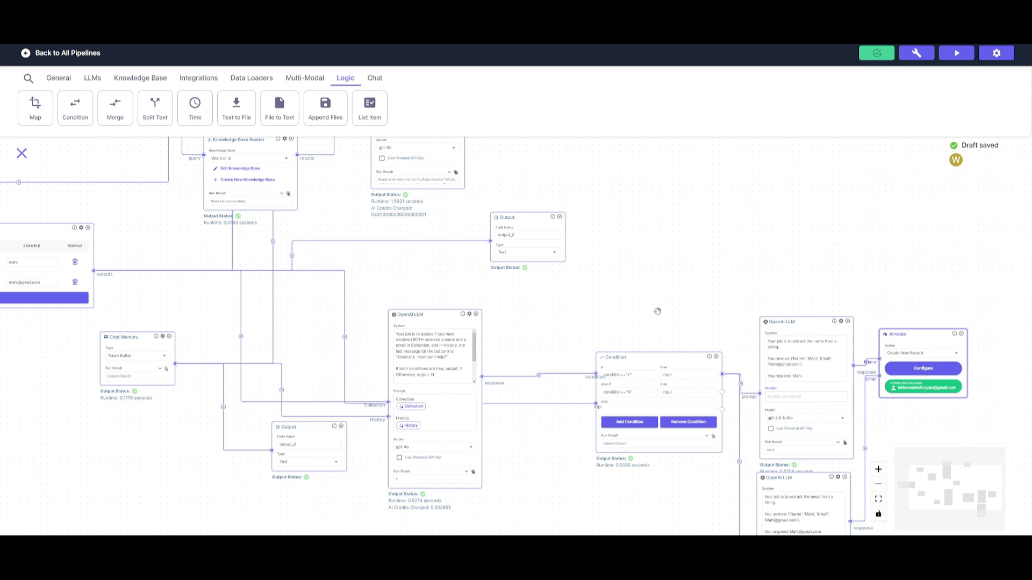
Step: Deploy the pipeline as a chatbot saved under the unique name 'data collectionn'
left_click(913, 54)
left_click(925, 73)
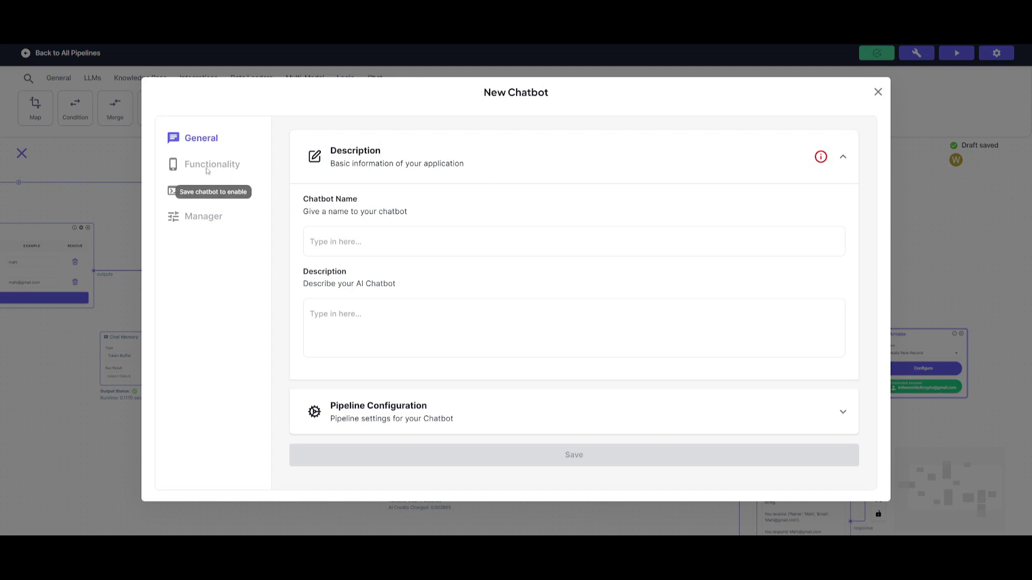
left_click(343, 242)
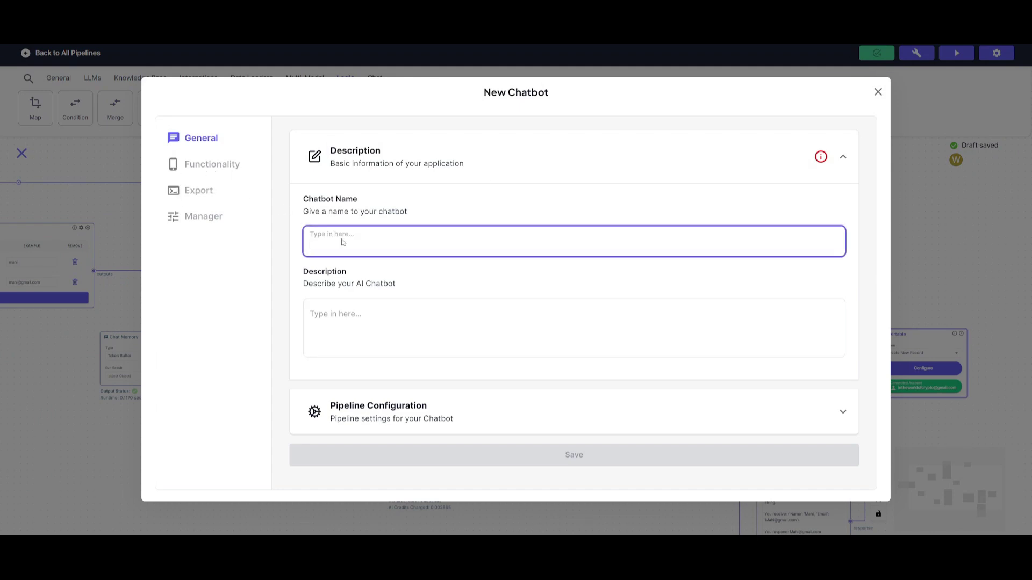
type("data collection")
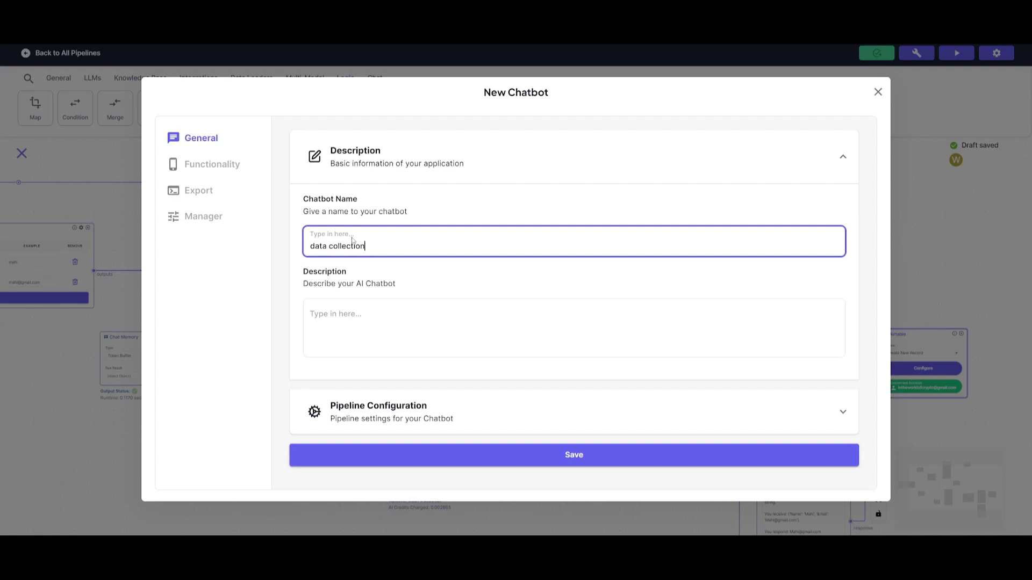
left_click(569, 457)
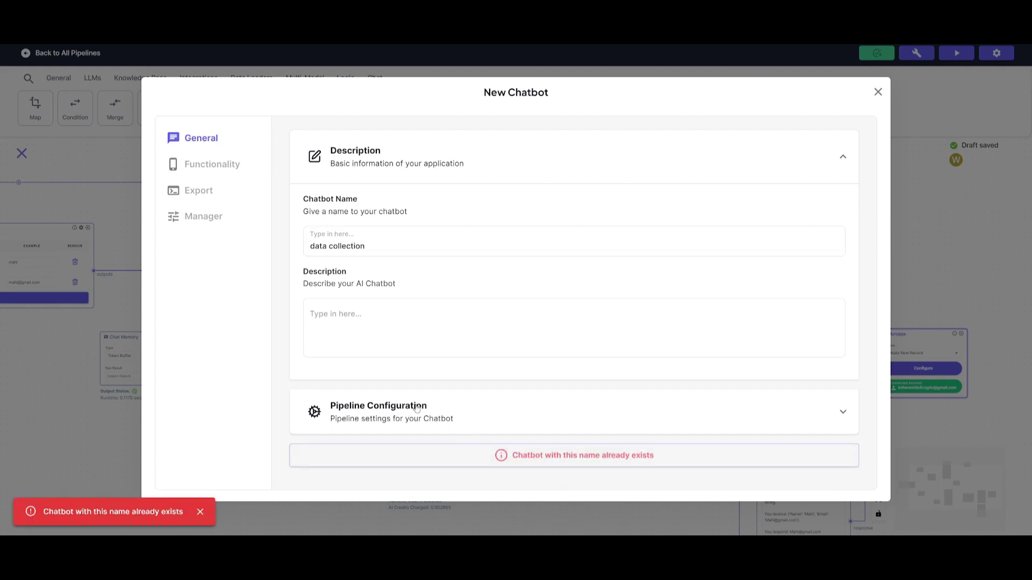
left_click(381, 246)
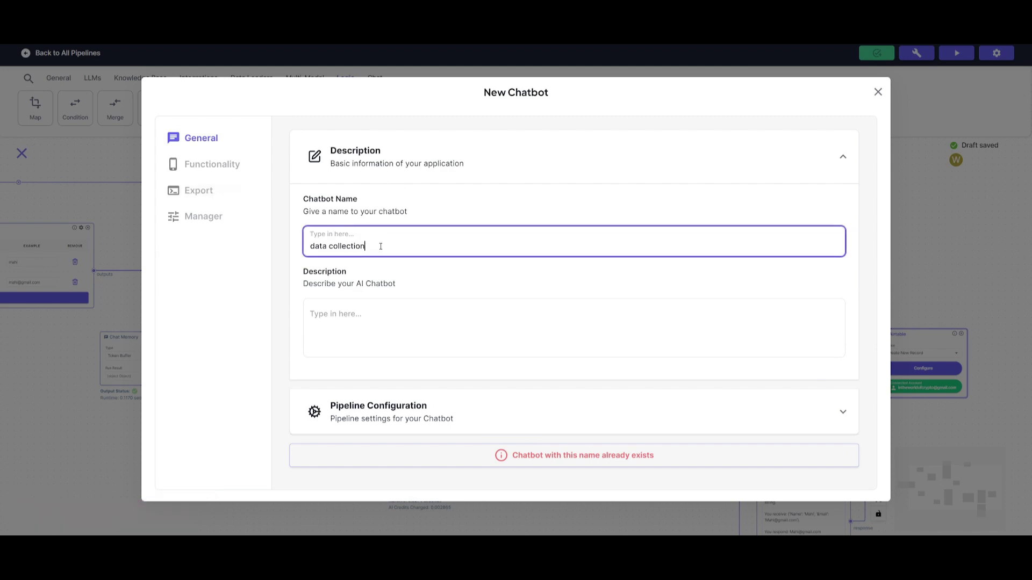
type("n")
left_click(526, 455)
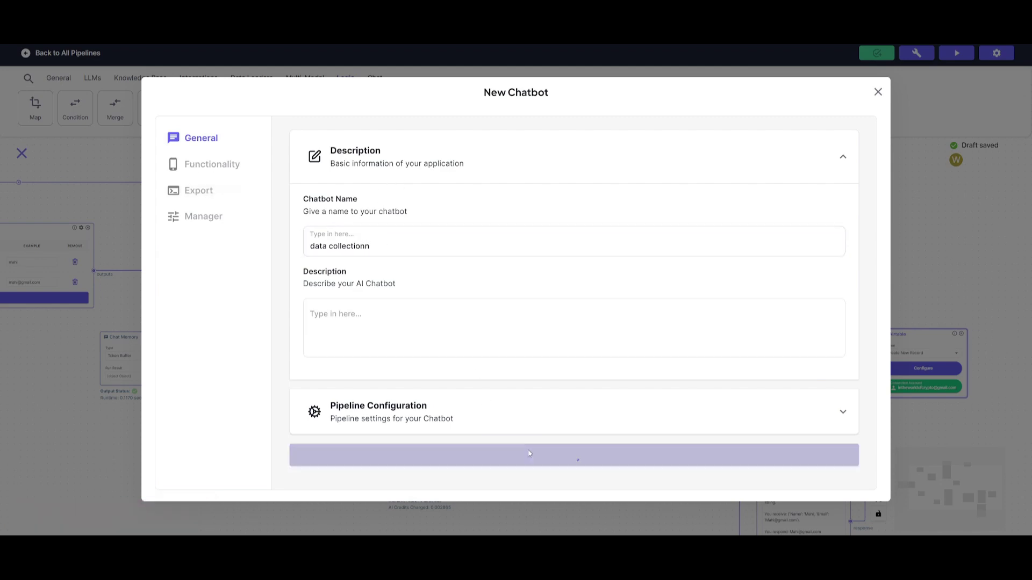
Step: Open the deployed chatbot from its Export sharing options, then close the setup dialog
left_click(194, 164)
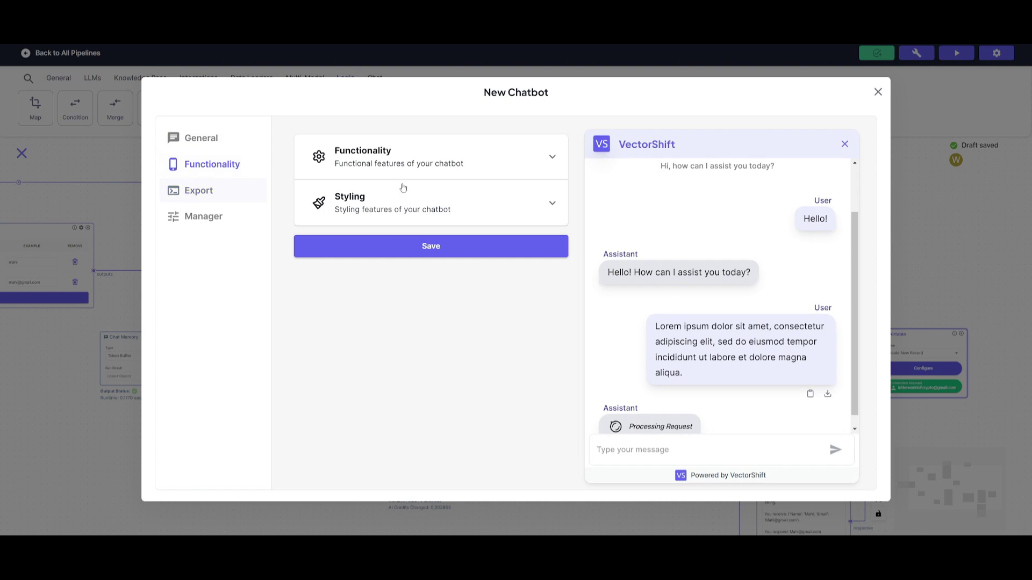
left_click(212, 190)
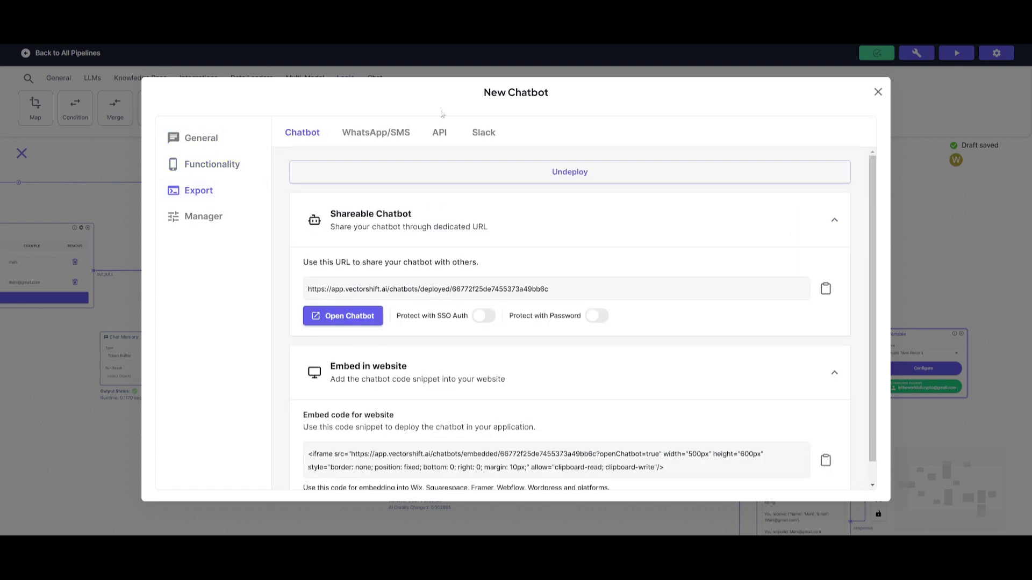
left_click(339, 317)
left_click(878, 92)
left_click_drag(491, 241, 837, 352)
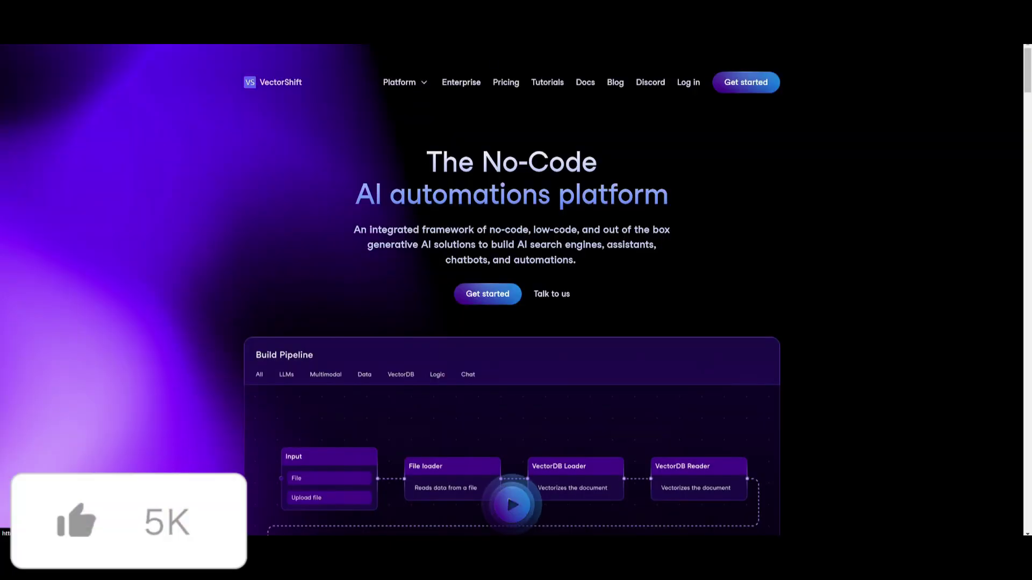
Step: Scroll the VectorShift homepage down to the footer and back up to the Chatbot section
scroll(473, 214, "down", 10)
scroll(439, 213, "down", 15)
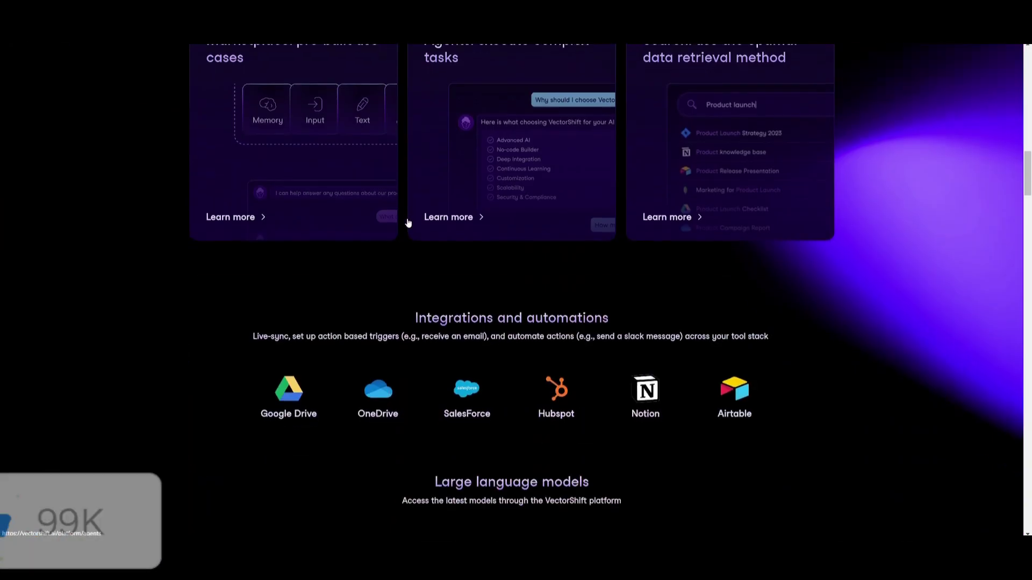
scroll(325, 237, "down", 15)
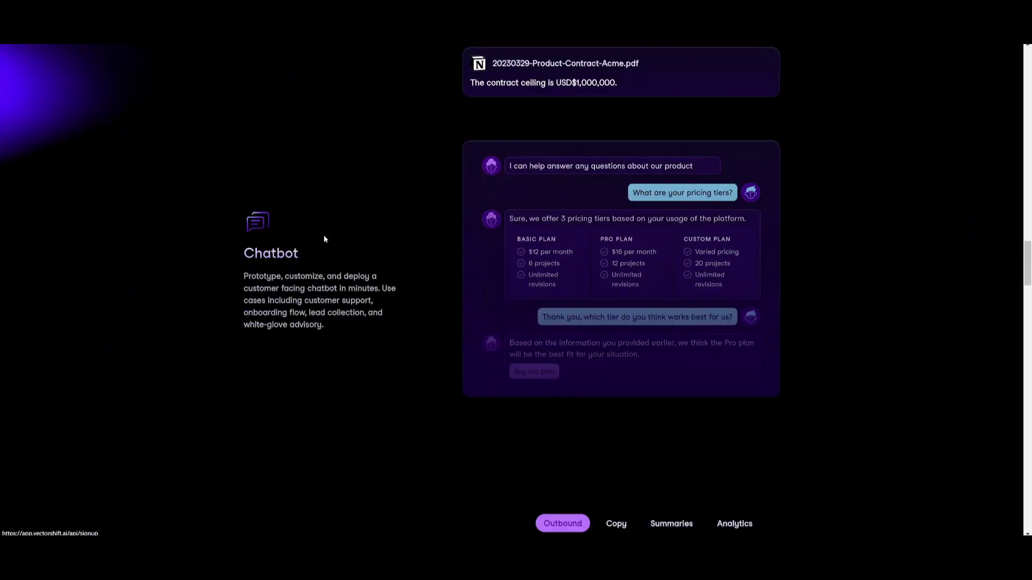
scroll(320, 239, "down", 15)
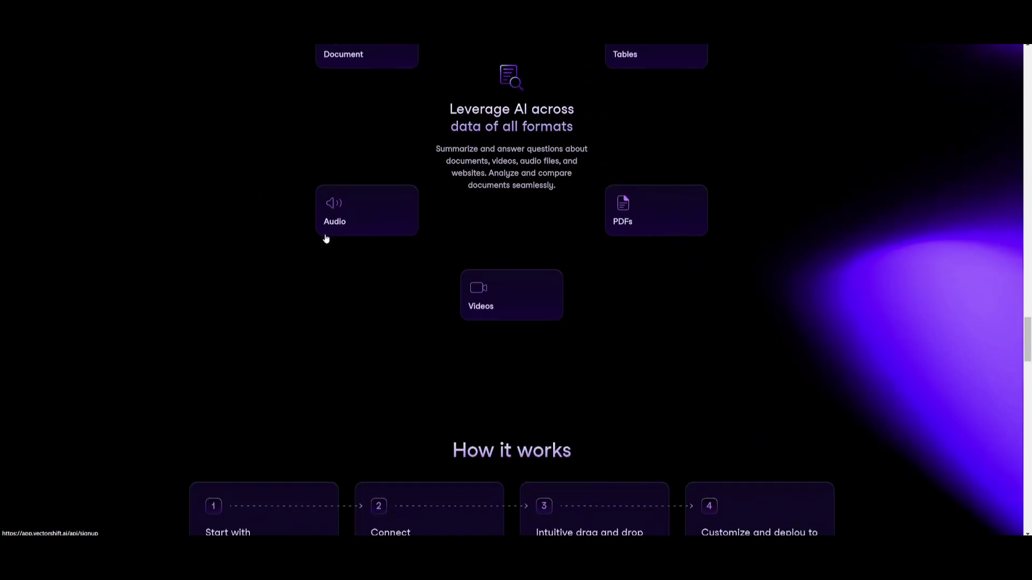
scroll(332, 225, "down", 15)
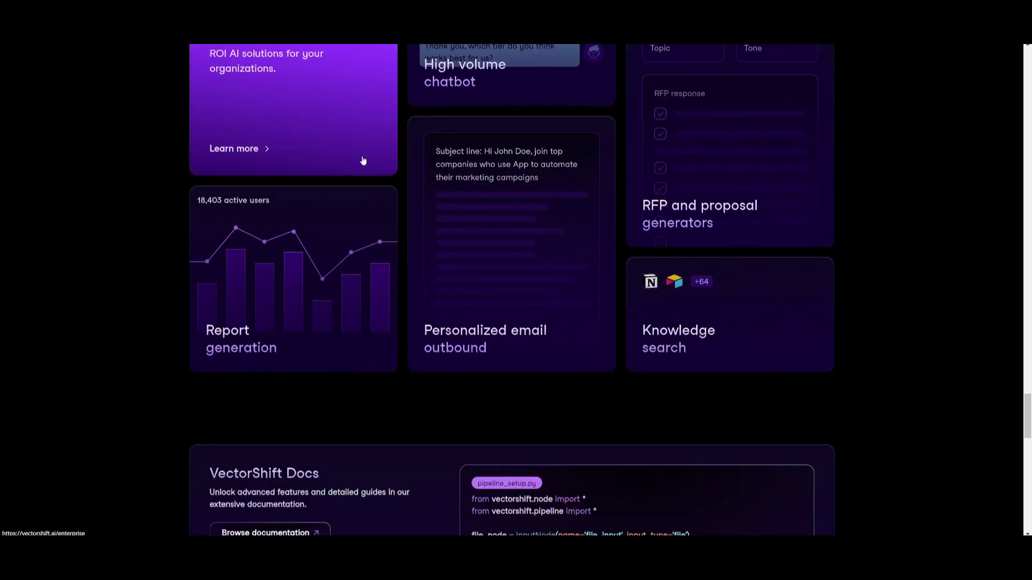
scroll(357, 160, "down", 8)
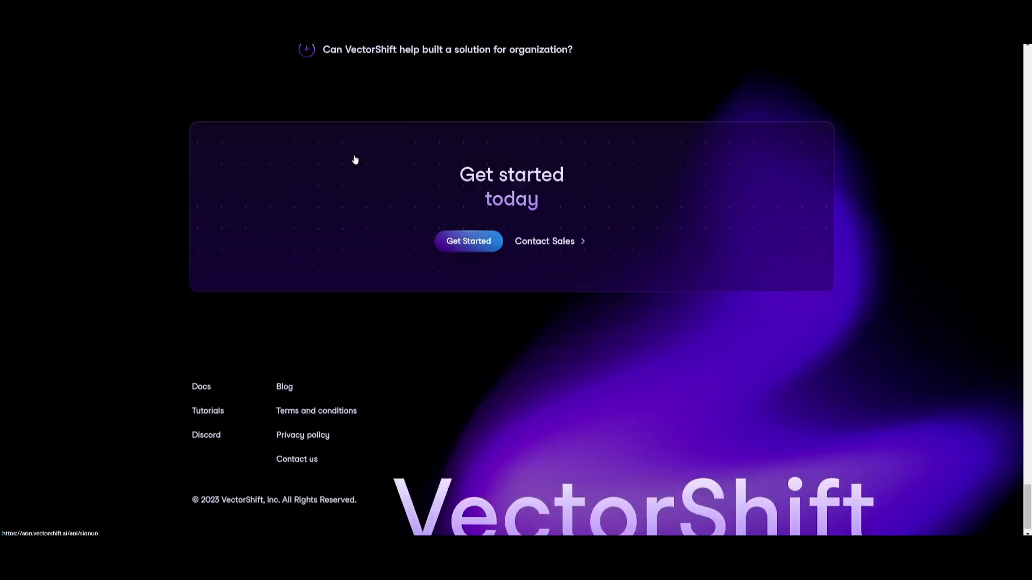
scroll(549, 367, "up", 20)
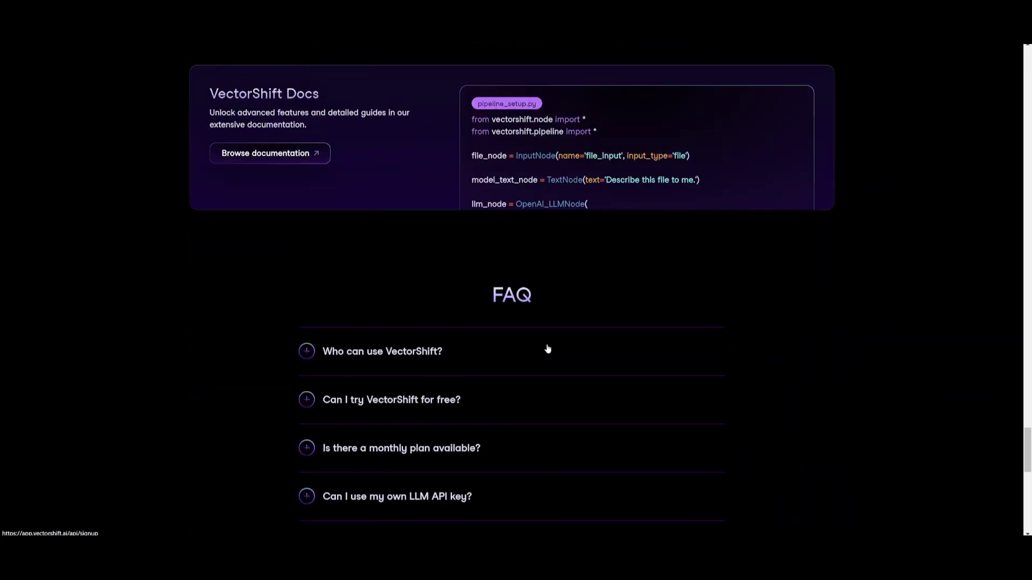
scroll(532, 338, "up", 20)
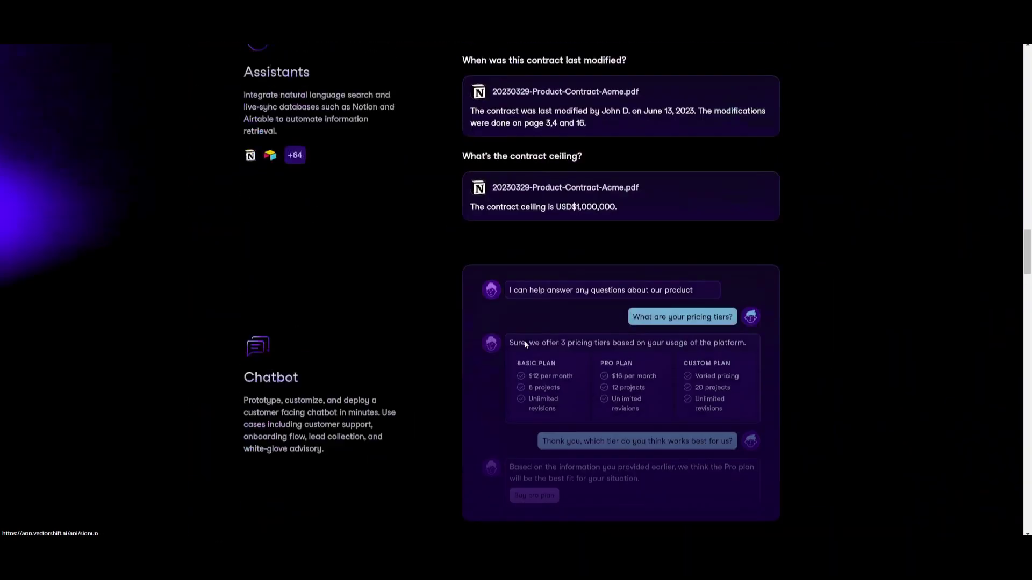